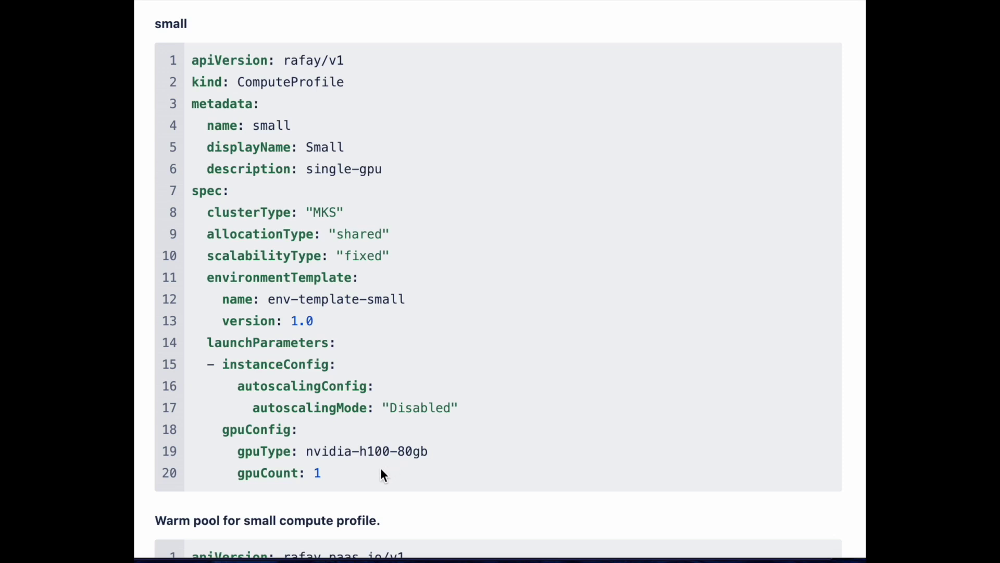
Step: Scroll through the small profile's 12-instance warm pool YAML and the medium profile block
scroll(365, 483, "down", 7)
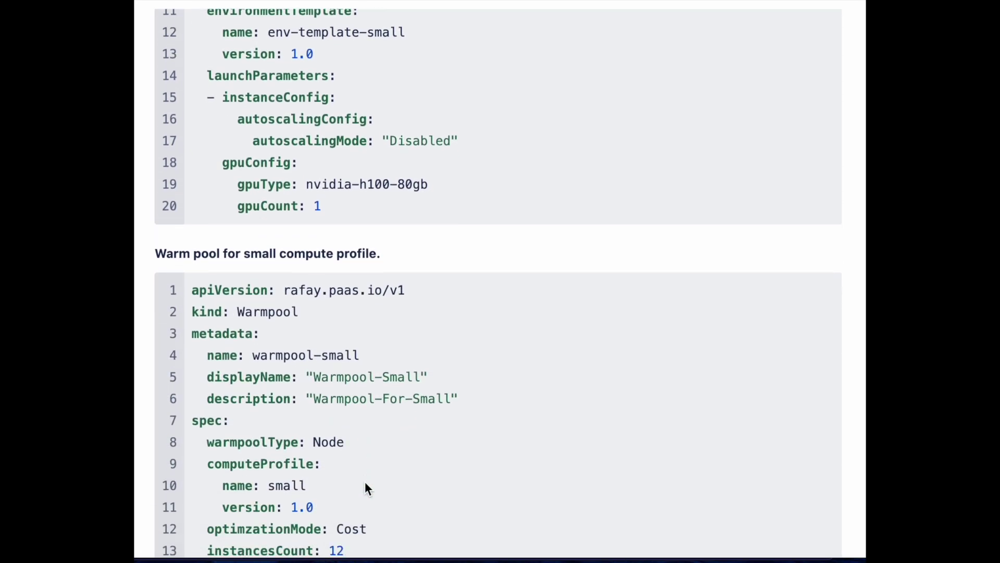
scroll(365, 488, "down", 1)
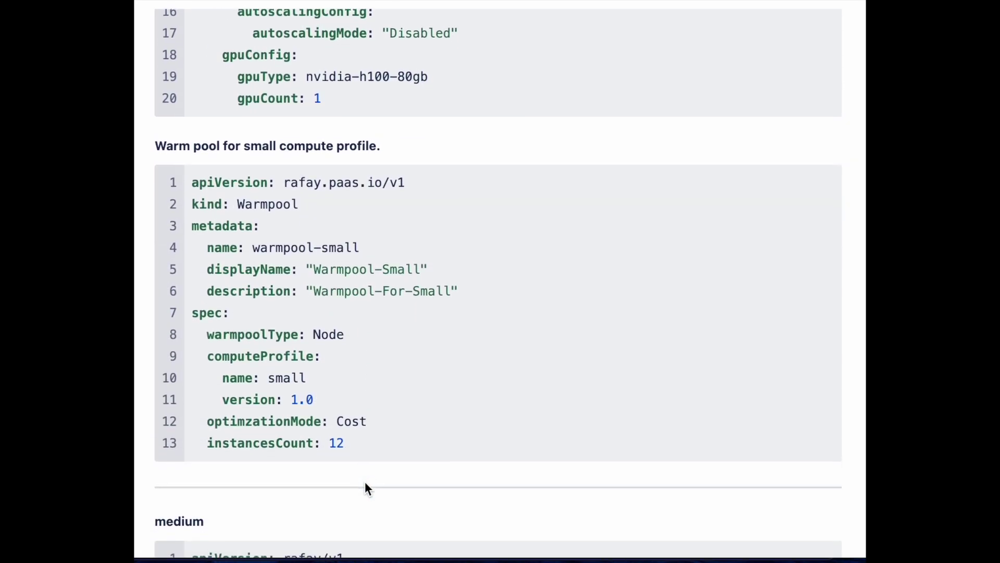
scroll(365, 483, "down", 4)
scroll(365, 485, "down", 5)
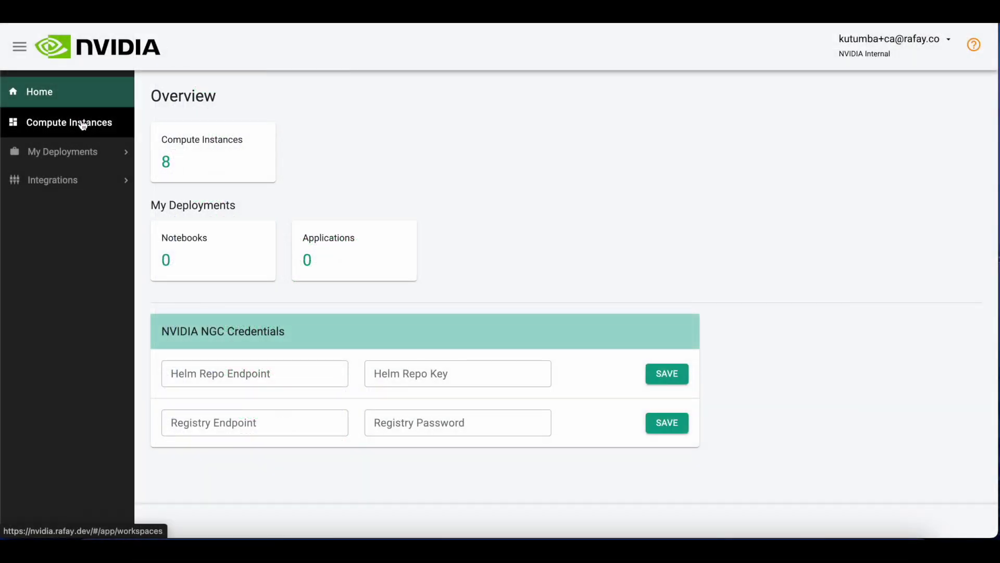
Step: Create a compute instance named 'singlegpu' at Small size and return to the instance list
left_click(82, 124)
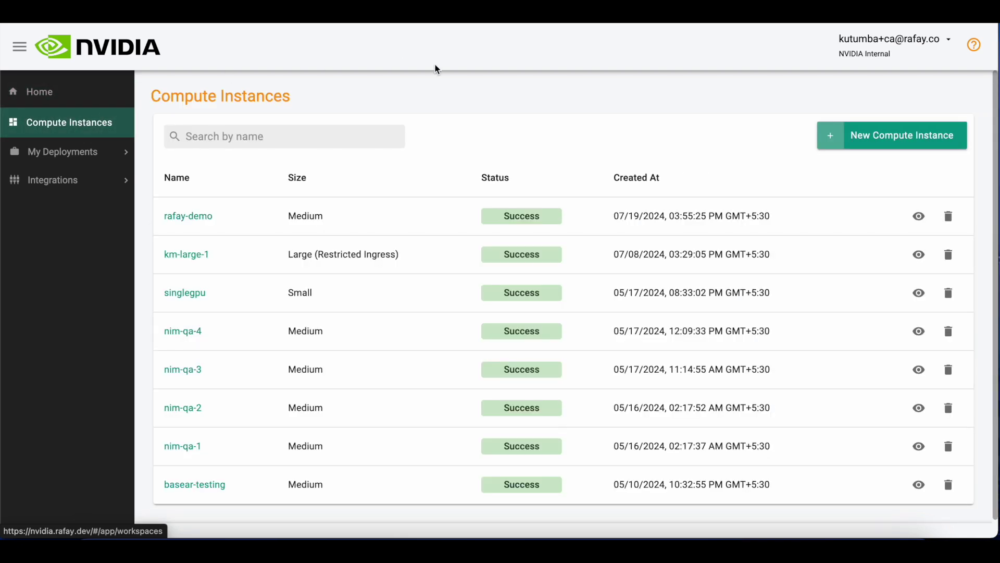
left_click(901, 139)
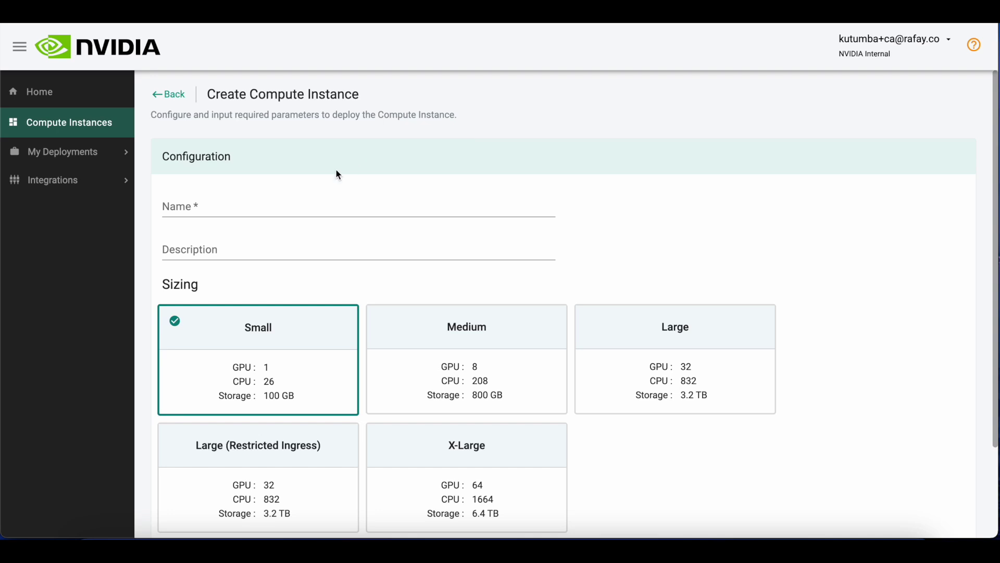
left_click(302, 204)
type("singlegpu")
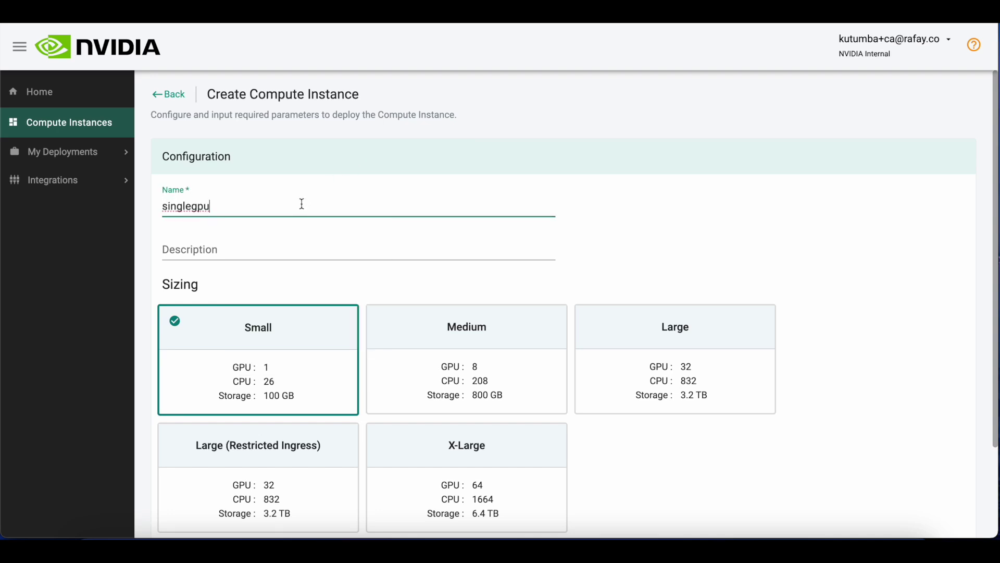
left_click(280, 254)
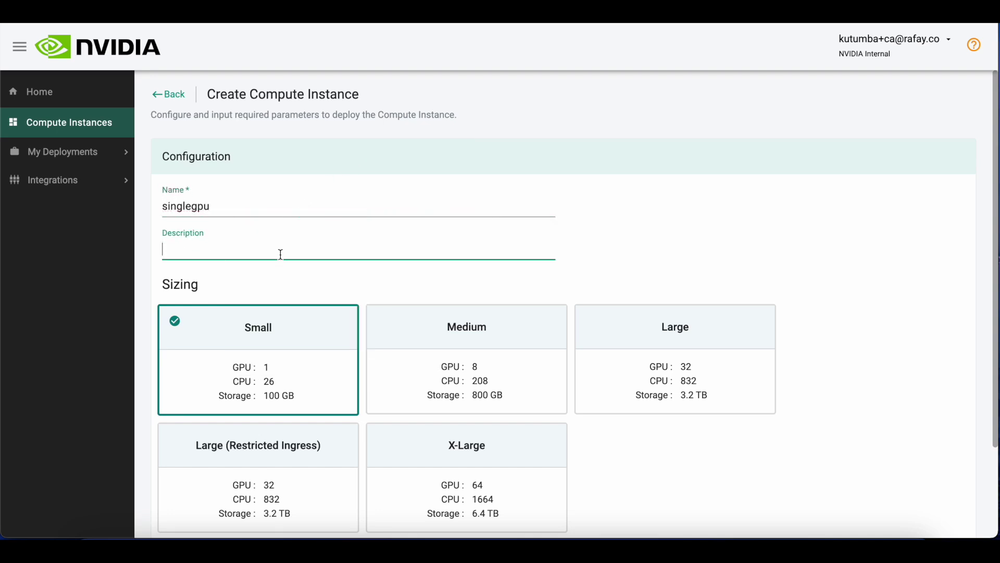
left_click(276, 352)
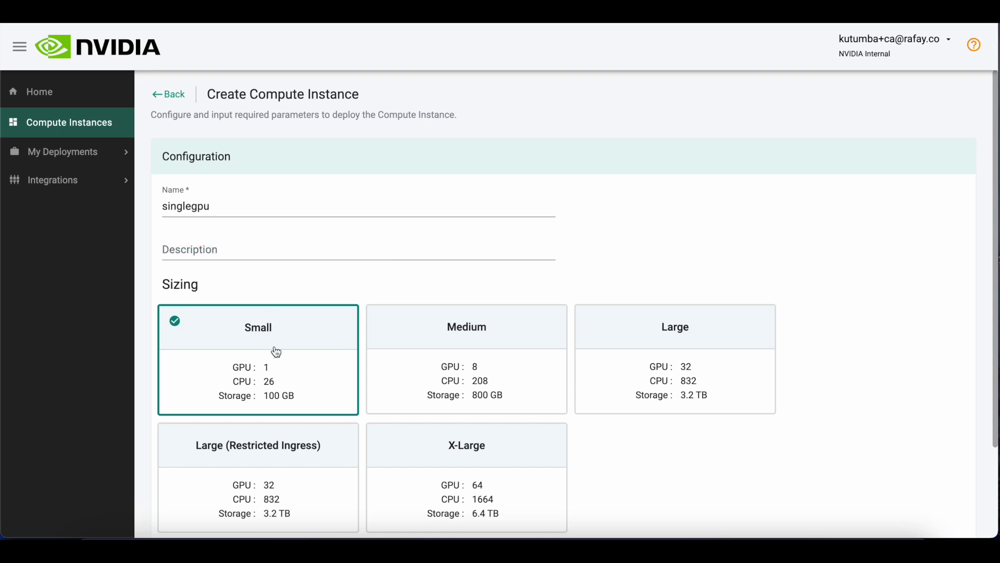
scroll(276, 352, "down", 2)
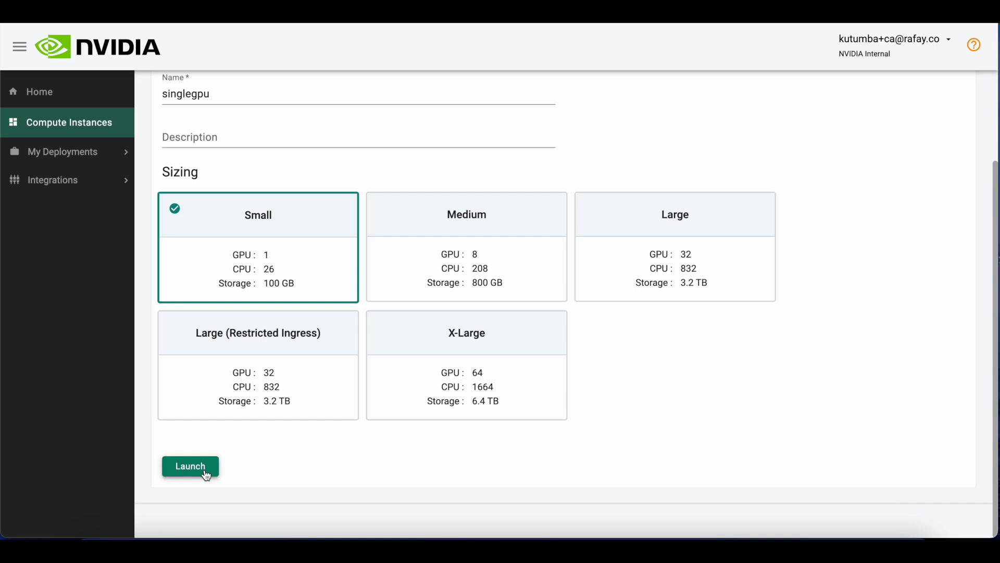
left_click(99, 133)
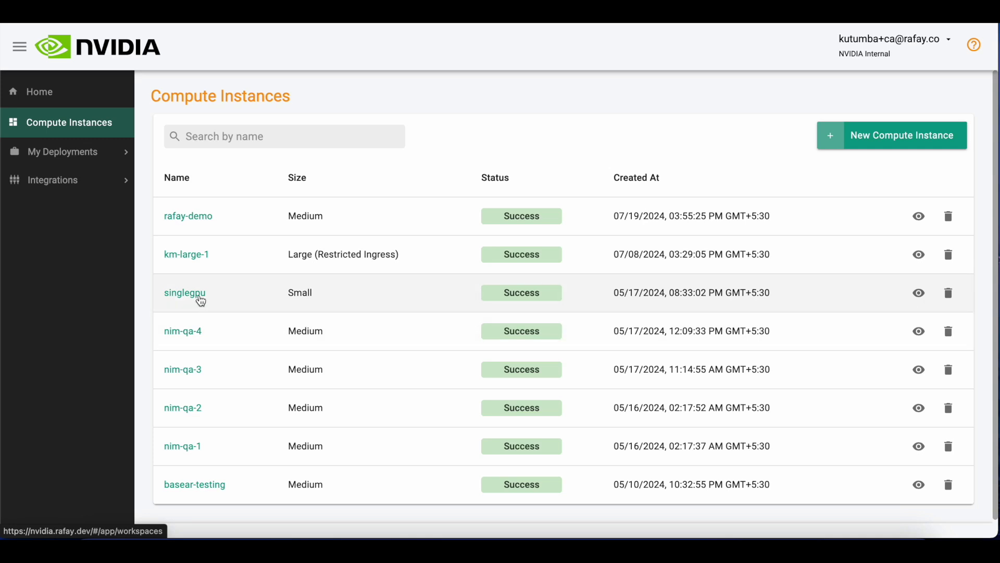
Step: Review singlegpu's details: Small size, Success status, start time, deployments, notebooks and applications
left_click(197, 295)
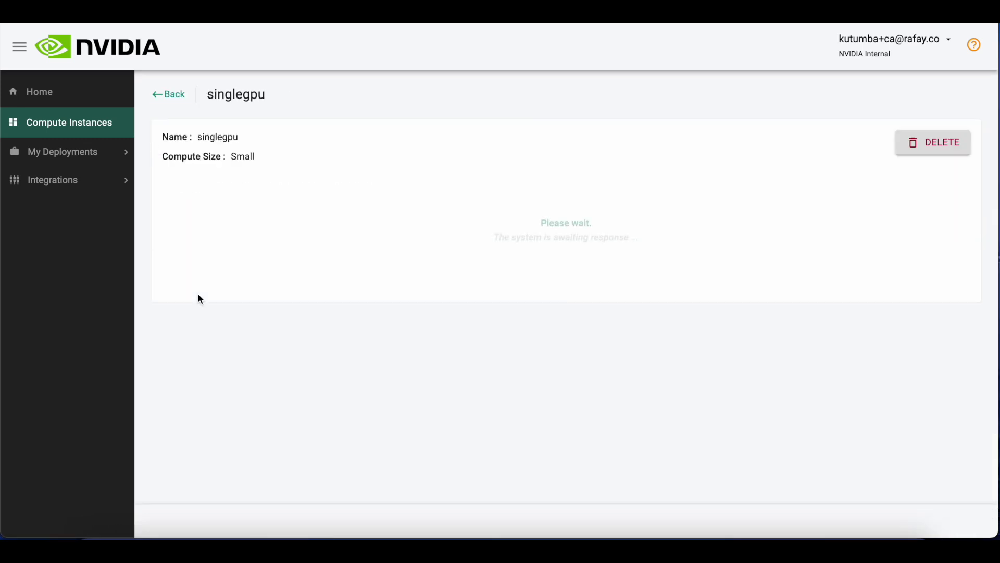
left_click_drag(421, 180, 206, 175)
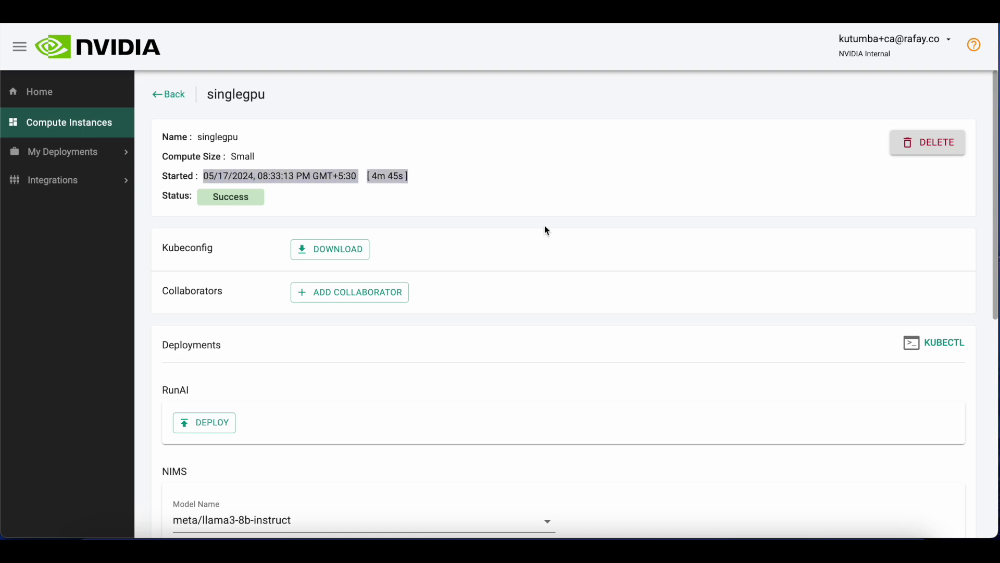
scroll(546, 229, "down", 5)
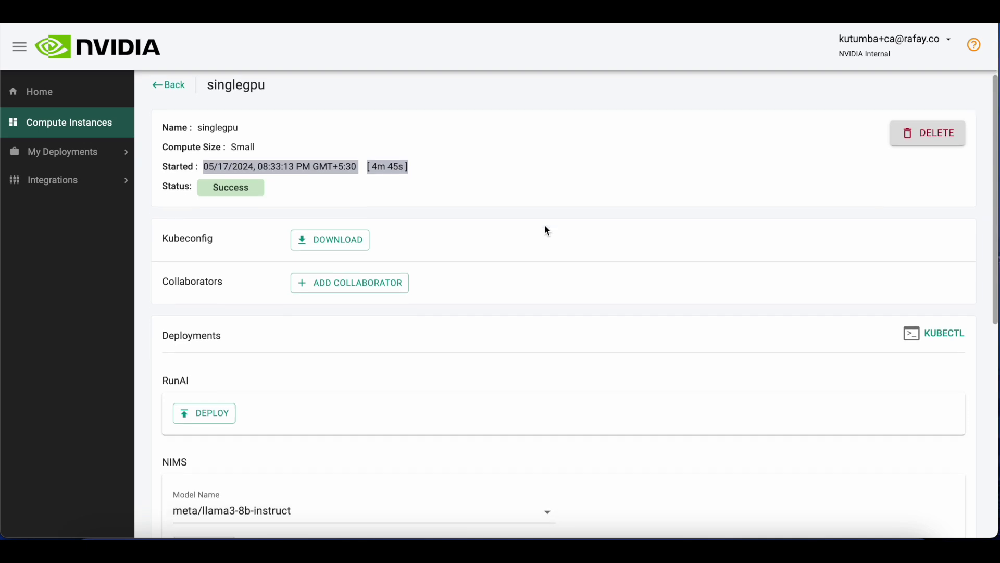
scroll(546, 230, "down", 5)
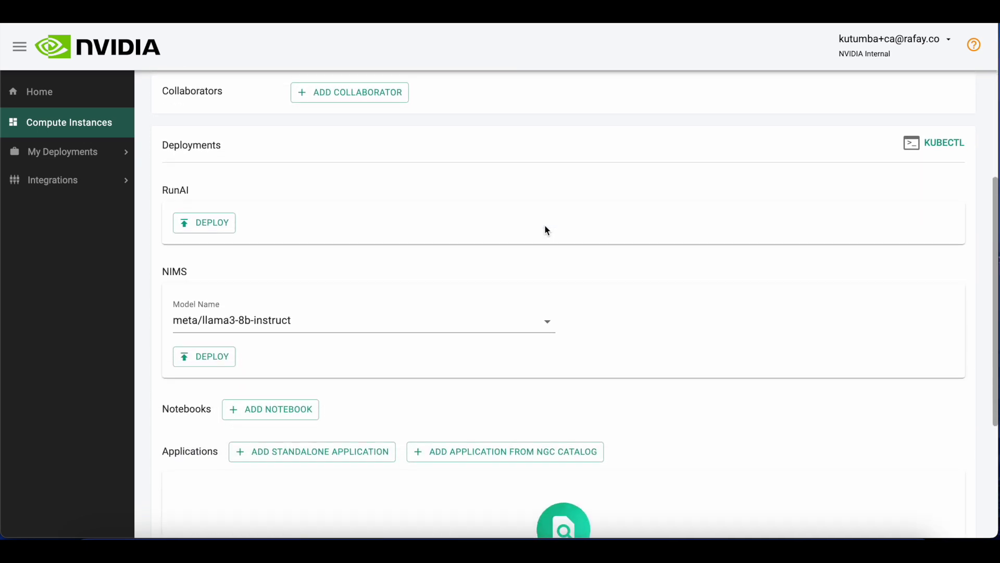
scroll(546, 230, "down", 2)
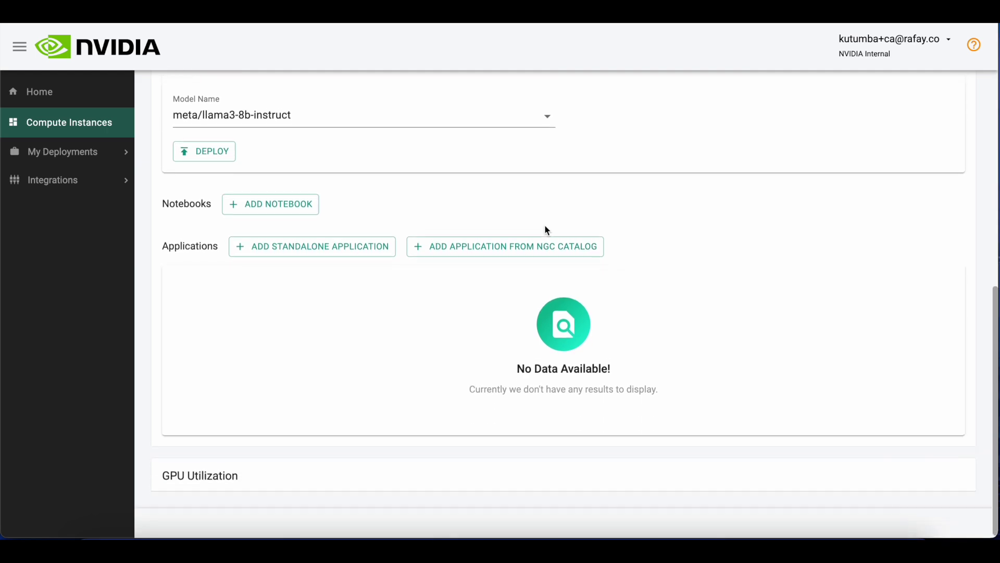
scroll(546, 230, "up", 5)
scroll(546, 230, "up", 5)
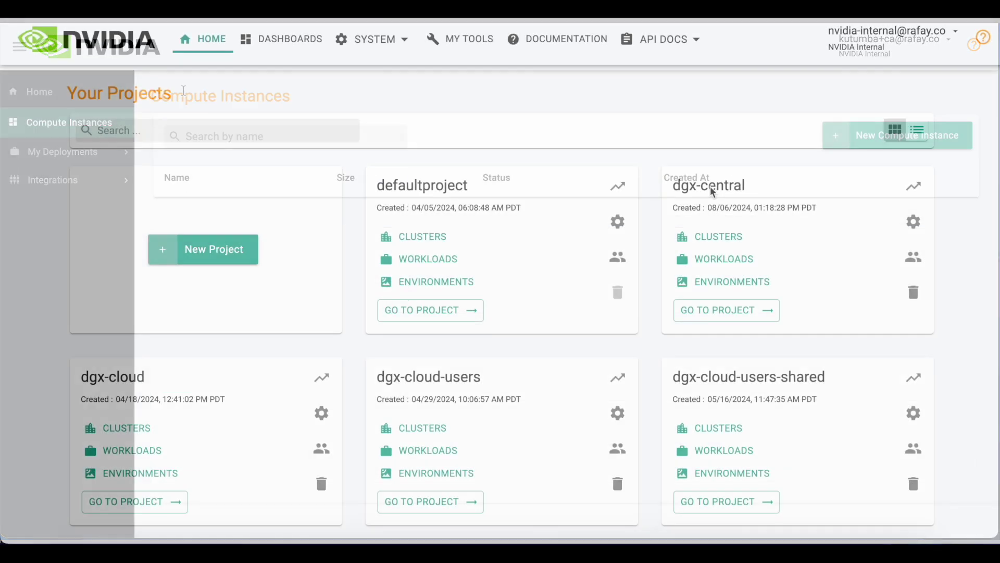
Step: Browse the dgx-central project's environment templates, then start a new environment template
left_click(755, 284)
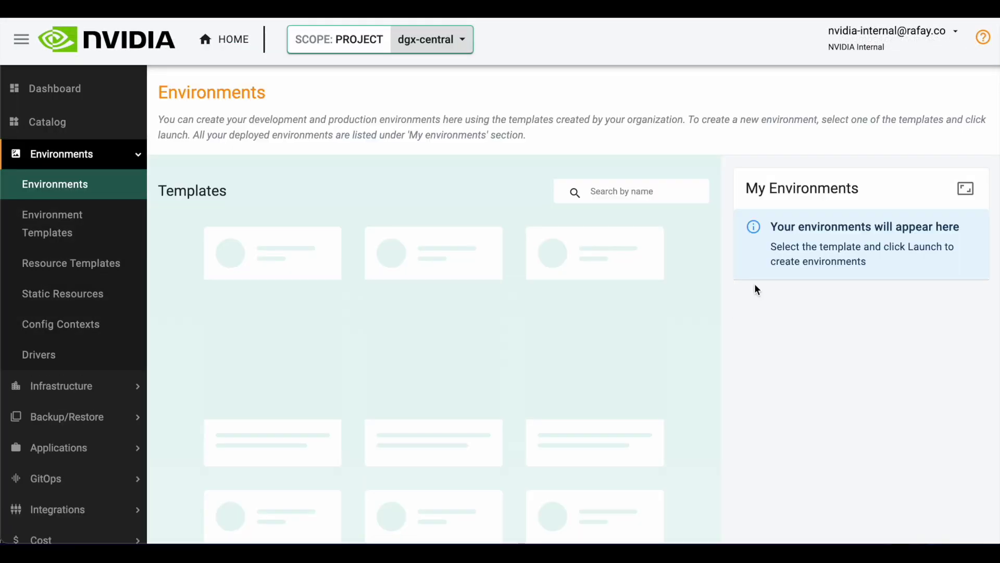
scroll(686, 346, "down", 3)
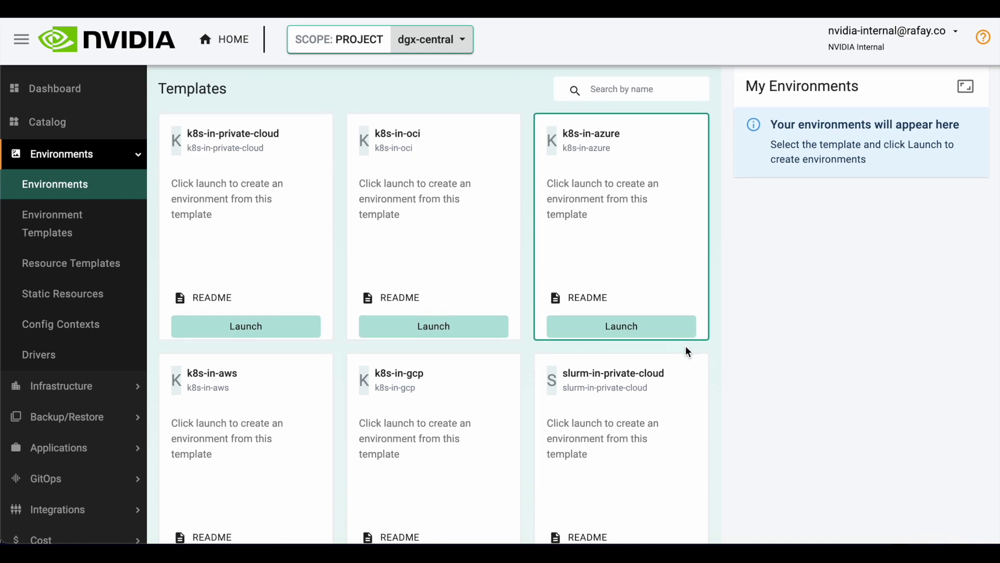
scroll(685, 346, "down", 5)
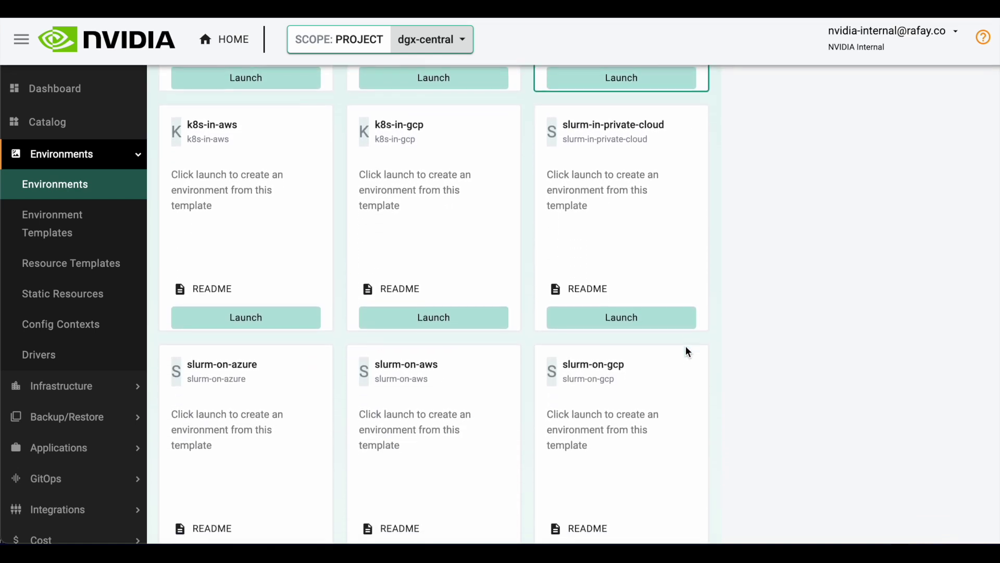
scroll(685, 347, "down", 4)
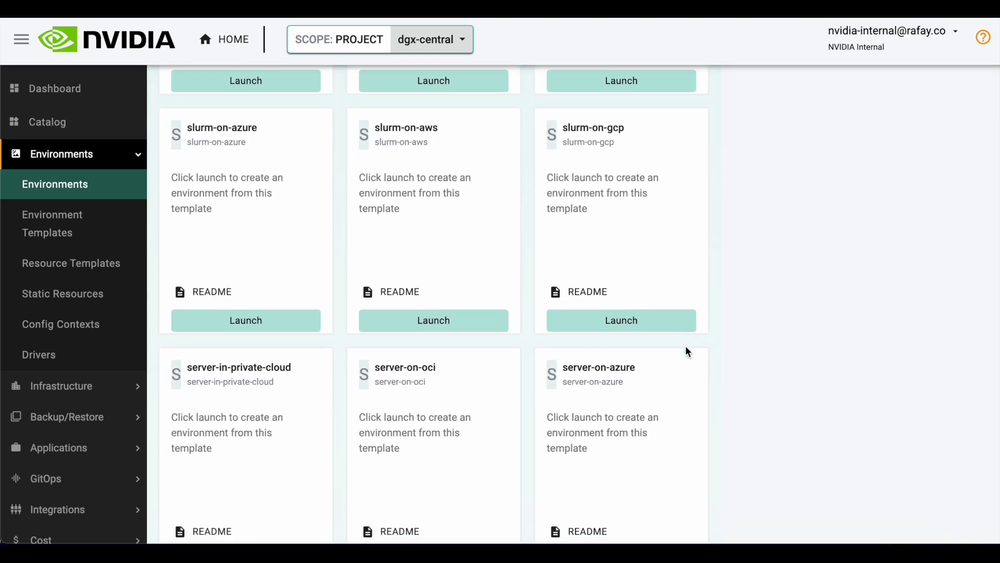
scroll(685, 352, "down", 6)
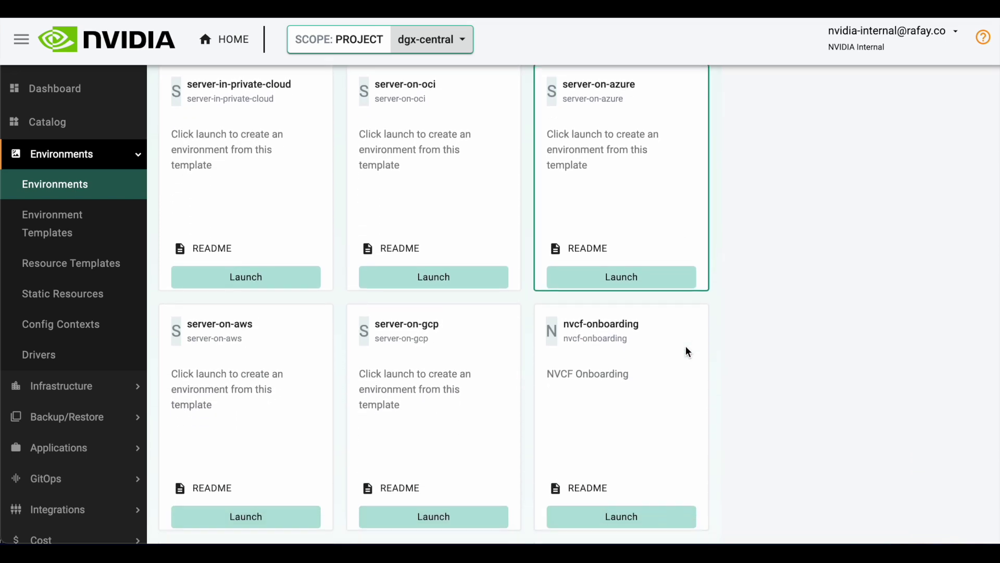
scroll(688, 351, "down", 6)
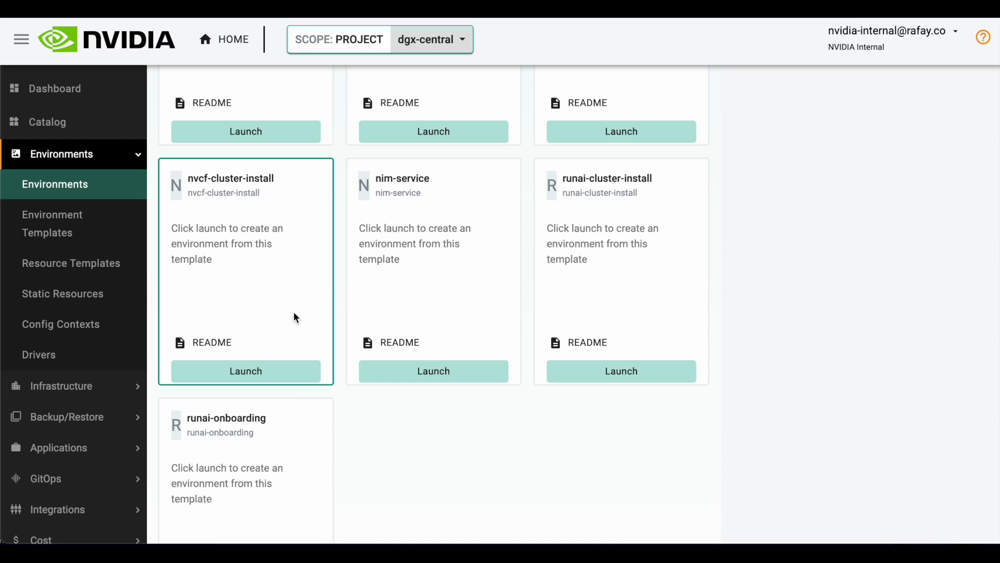
scroll(293, 314, "up", 1)
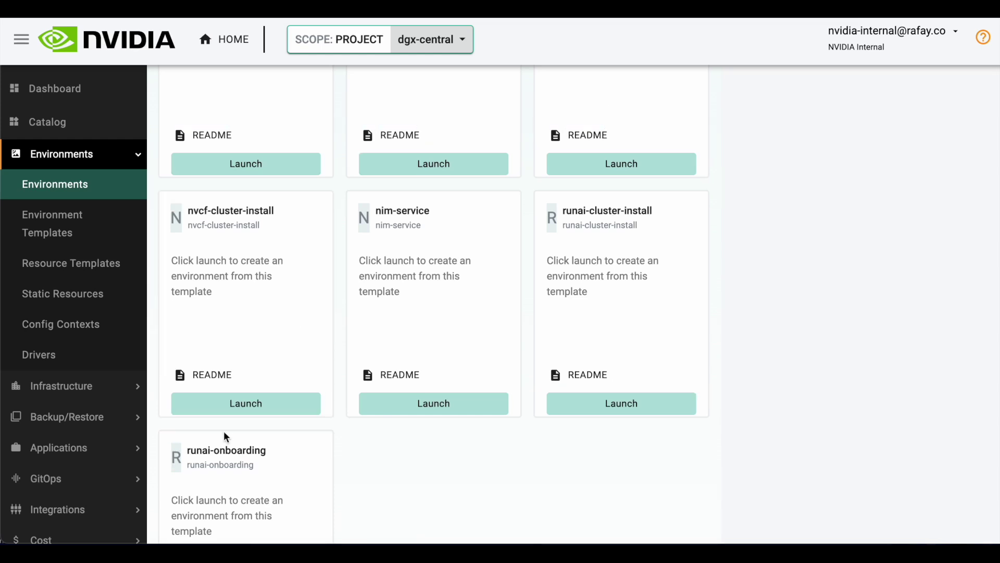
left_click(72, 224)
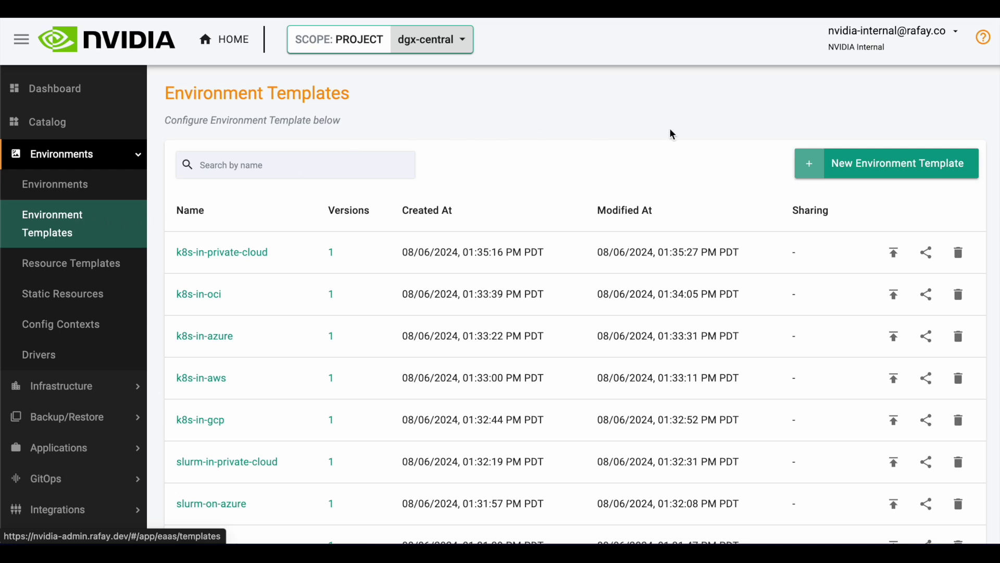
left_click(909, 164)
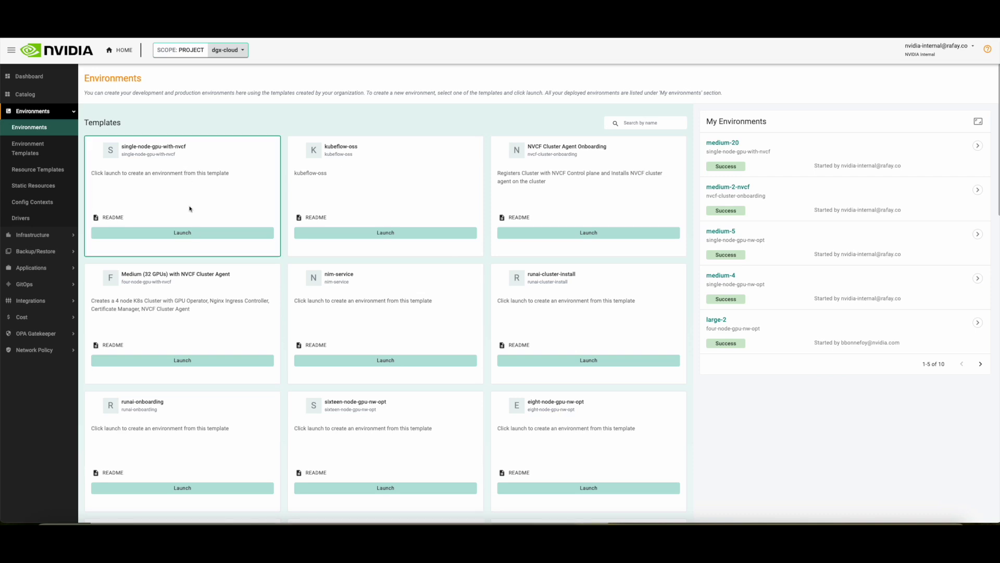
Step: Launch single-node-gpu-with-nvcf as environment 'medium-20' with cluster type OKE
left_click(193, 236)
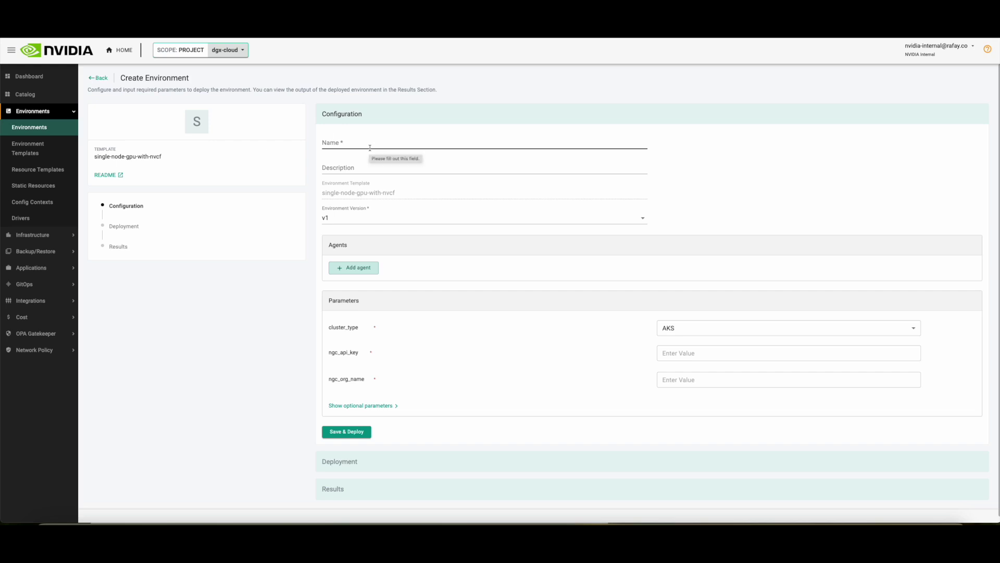
left_click(370, 148)
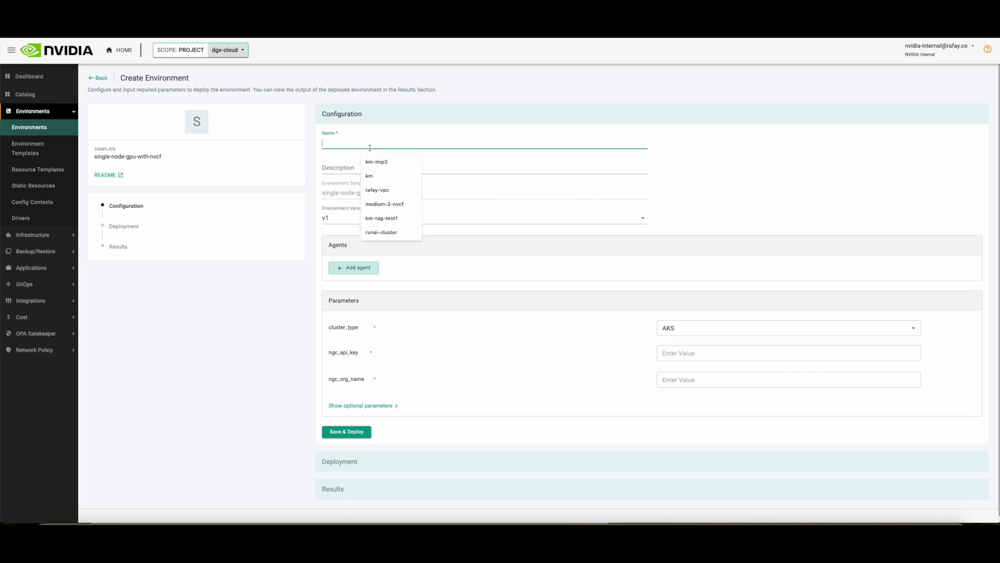
left_click(384, 203)
left_click(738, 330)
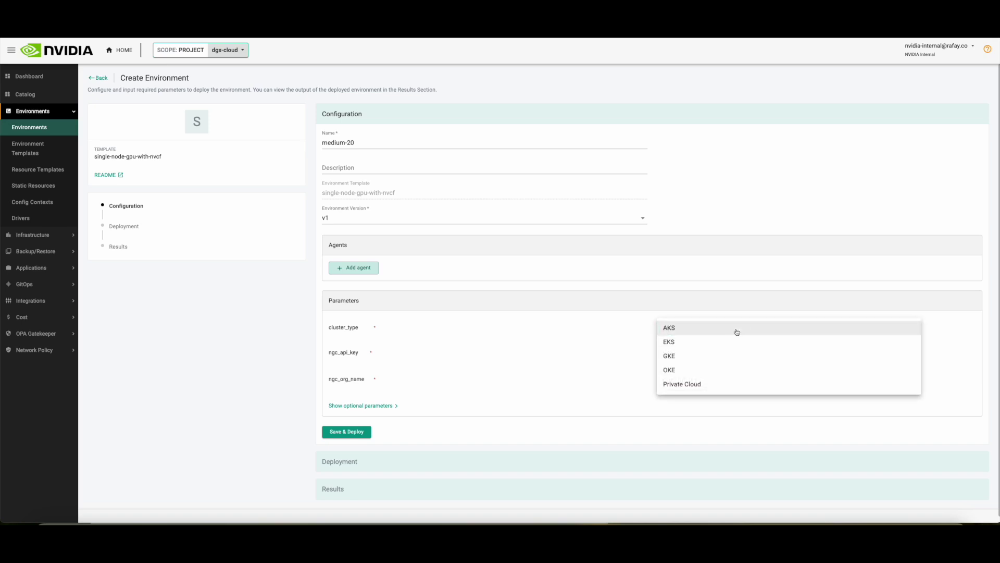
left_click(720, 369)
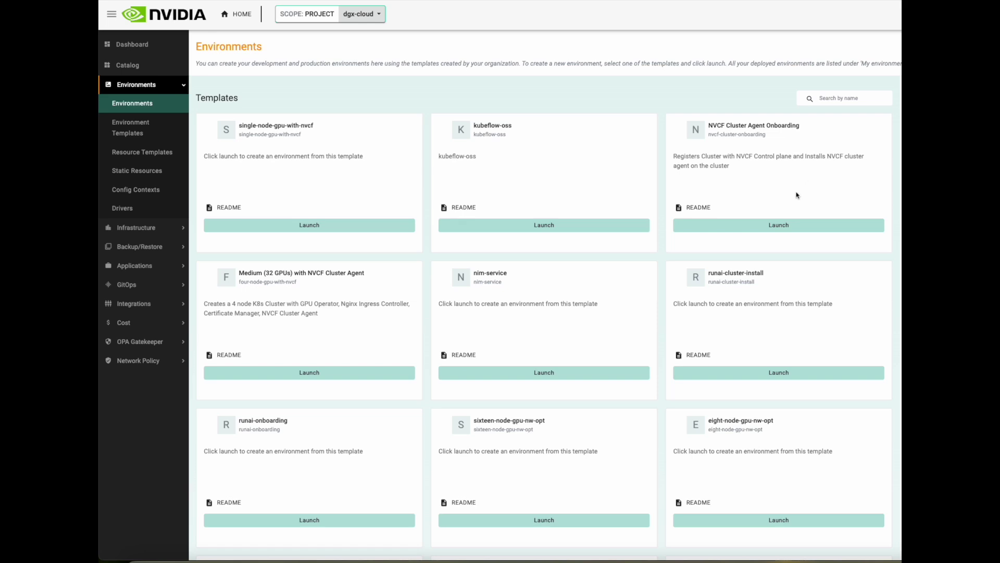
Step: Launch the NVCF Cluster Agent Onboarding template, then view the Compute Instances list
left_click(786, 225)
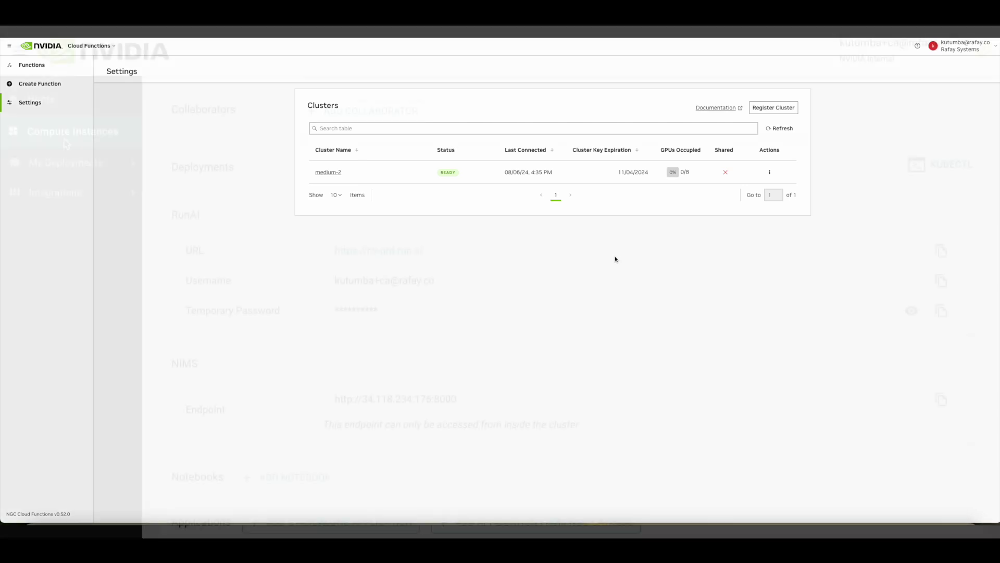
left_click(64, 133)
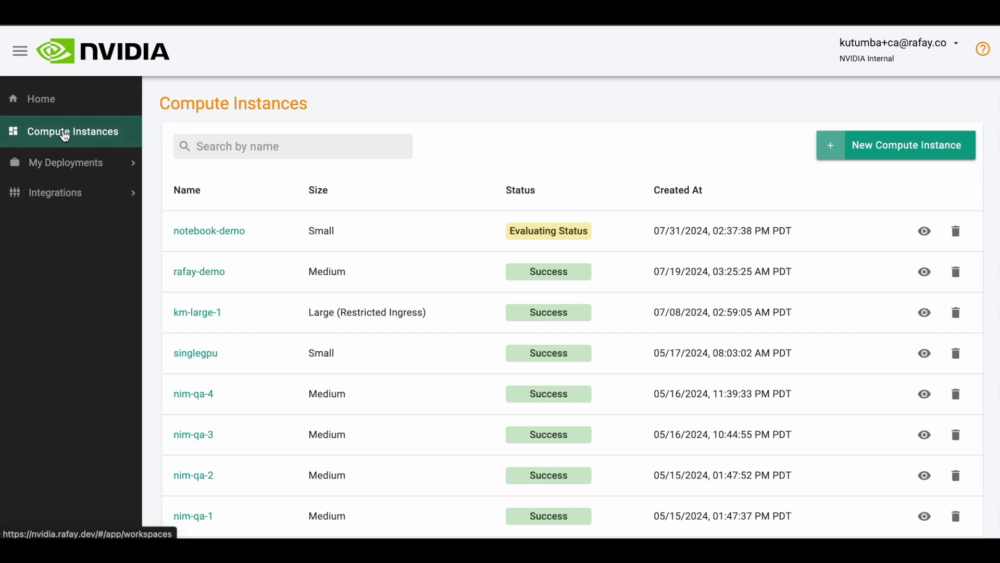
Step: Deploy the meta/llama3-8b-instruct NIM on the singlegpu instance
left_click(185, 354)
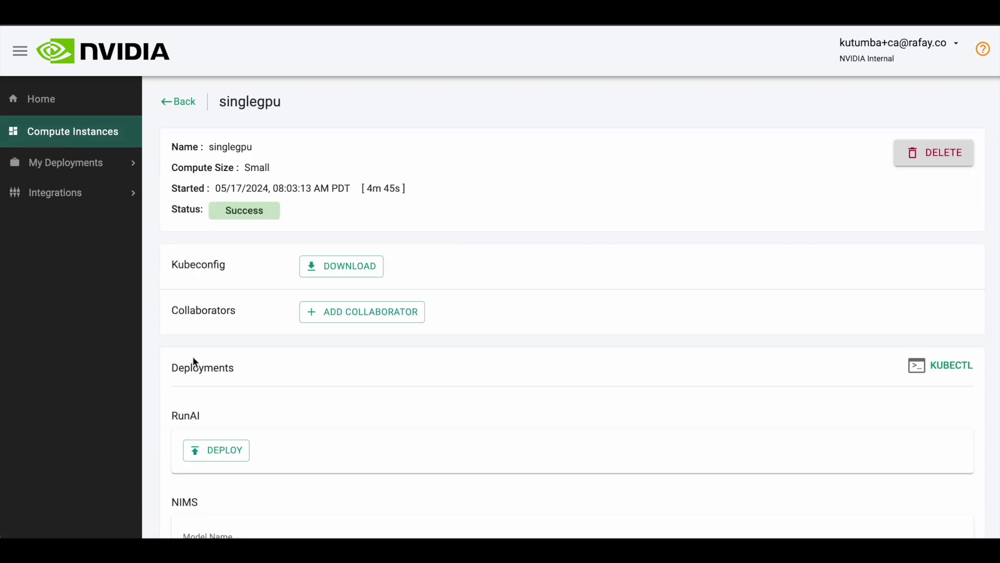
scroll(193, 359, "down", 4)
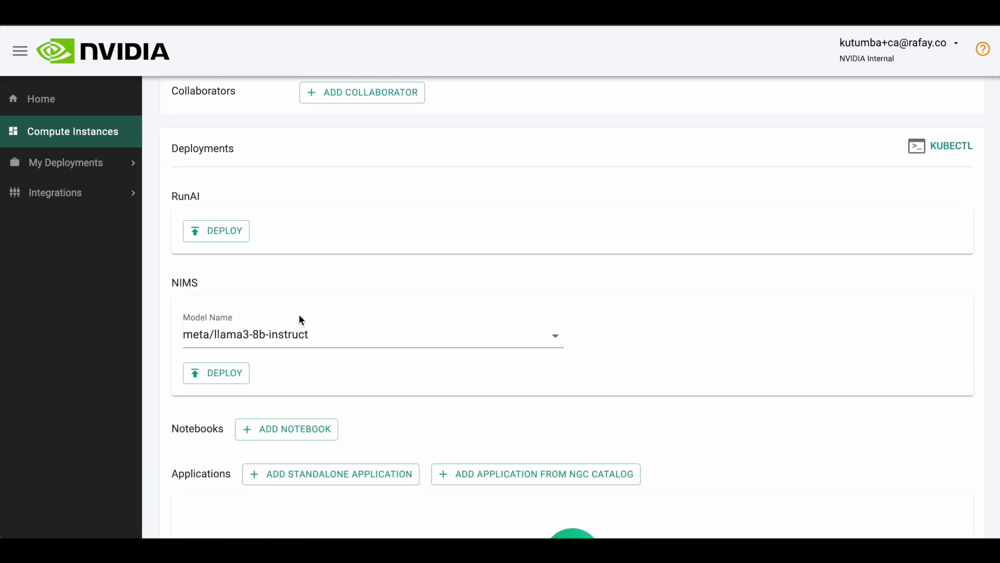
left_click(331, 338)
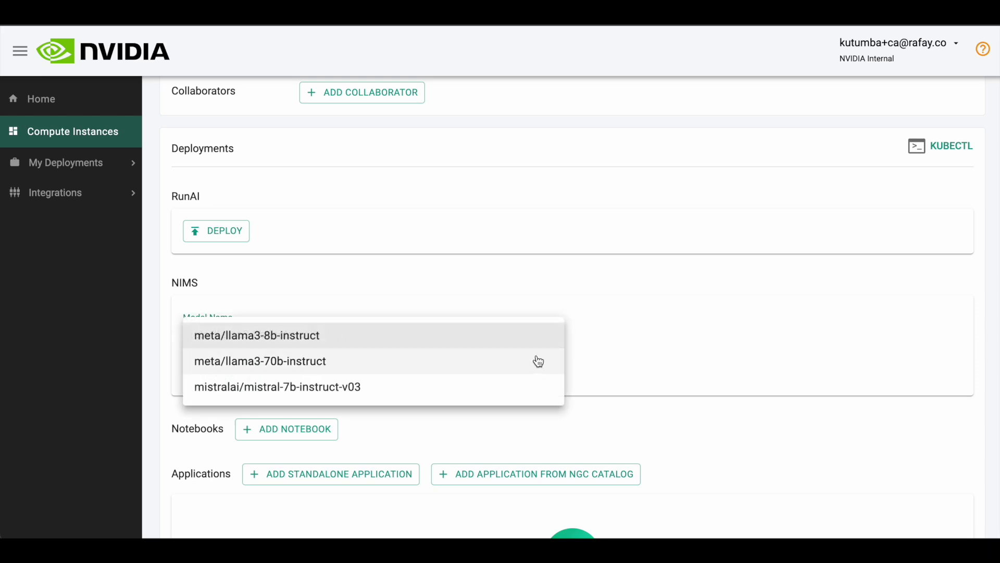
left_click(630, 367)
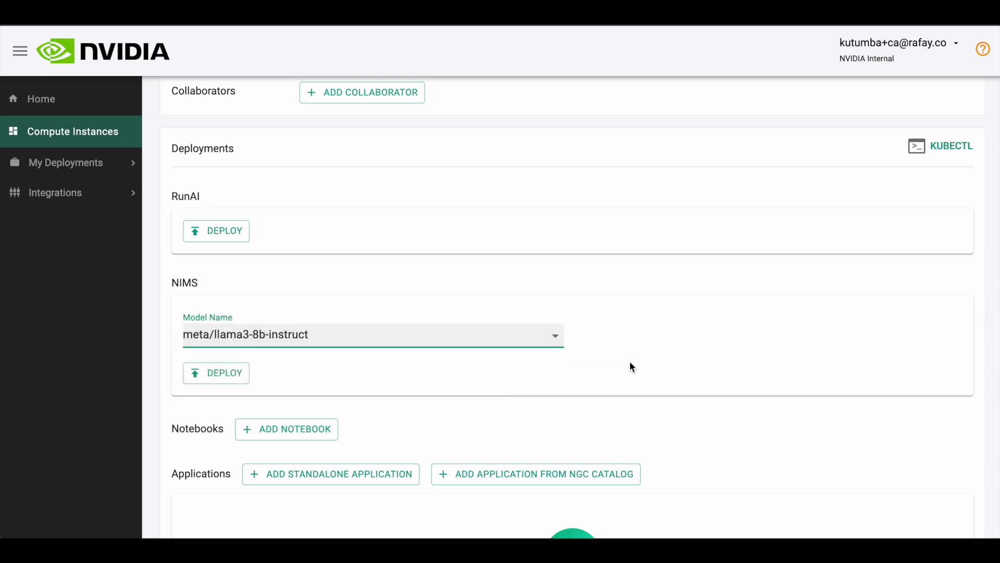
left_click(242, 378)
left_click(569, 347)
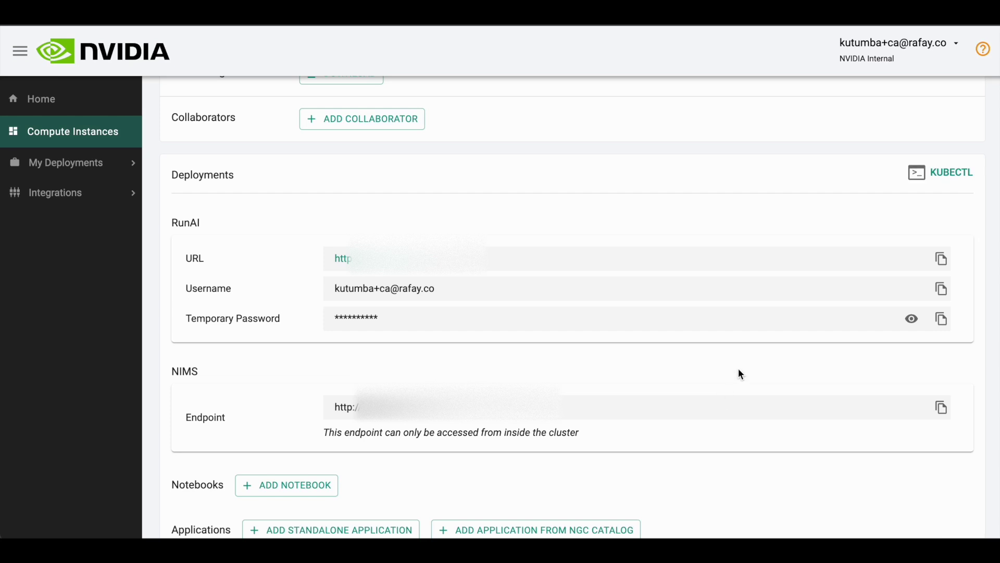
Step: Run 'kubectl get po -n nim' to confirm the nim-0 pod is Running
left_click(954, 180)
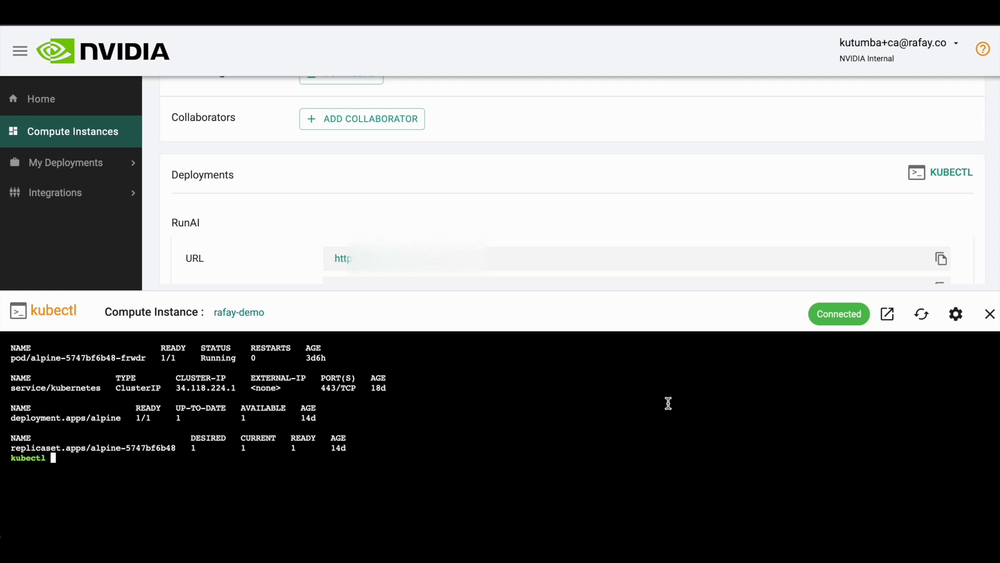
type("get po -n nim")
key("Return")
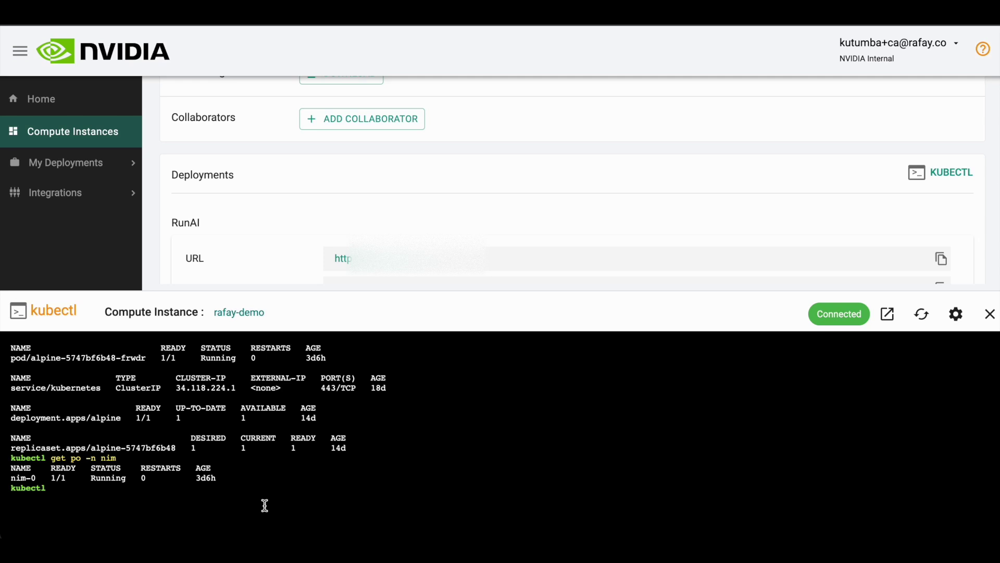
left_click_drag(220, 477, 5, 482)
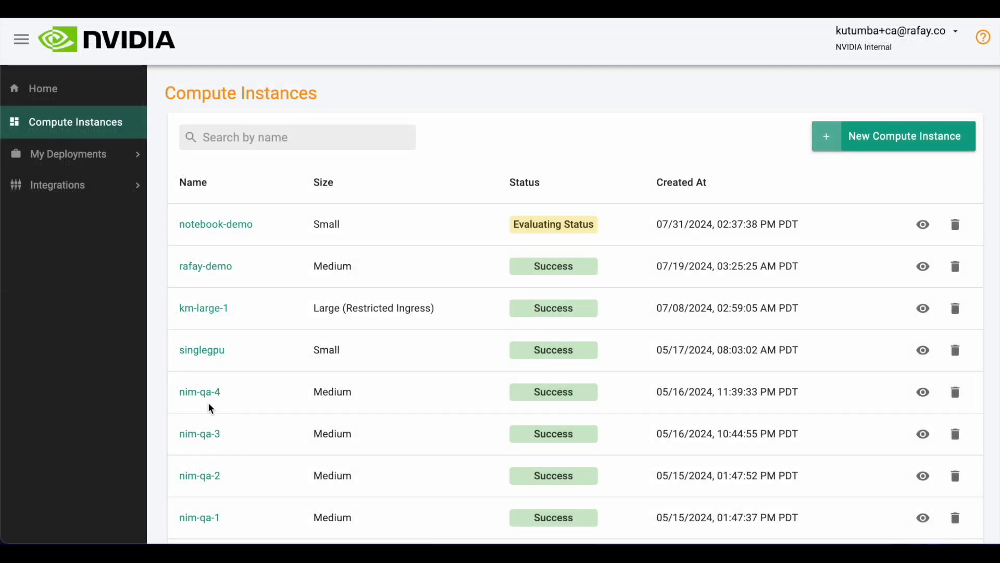
Step: Deploy RunAI on singlegpu and fill its sign-in page with the provided username and temporary password
left_click(196, 357)
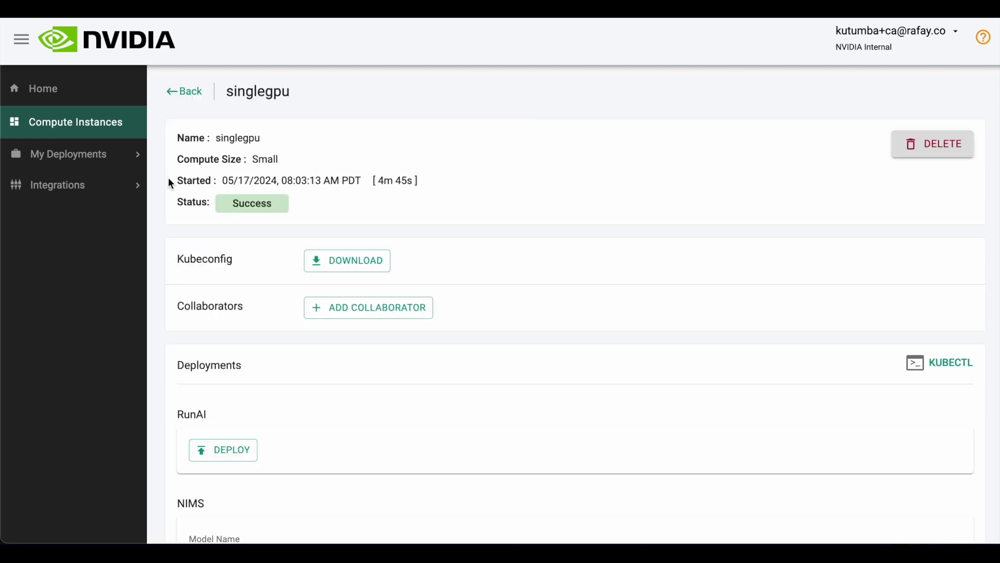
scroll(456, 381, "down", 2)
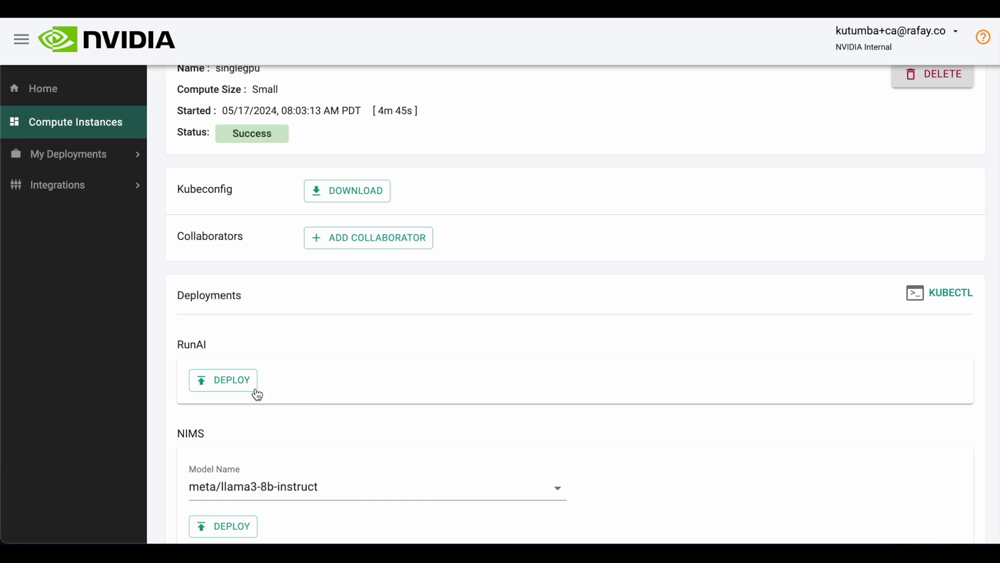
left_click(239, 387)
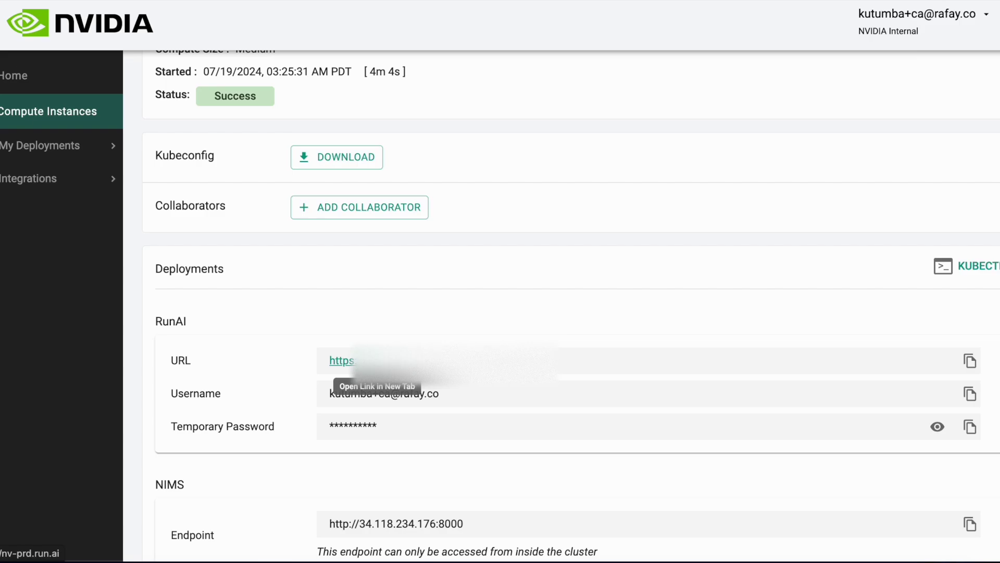
left_click(342, 361)
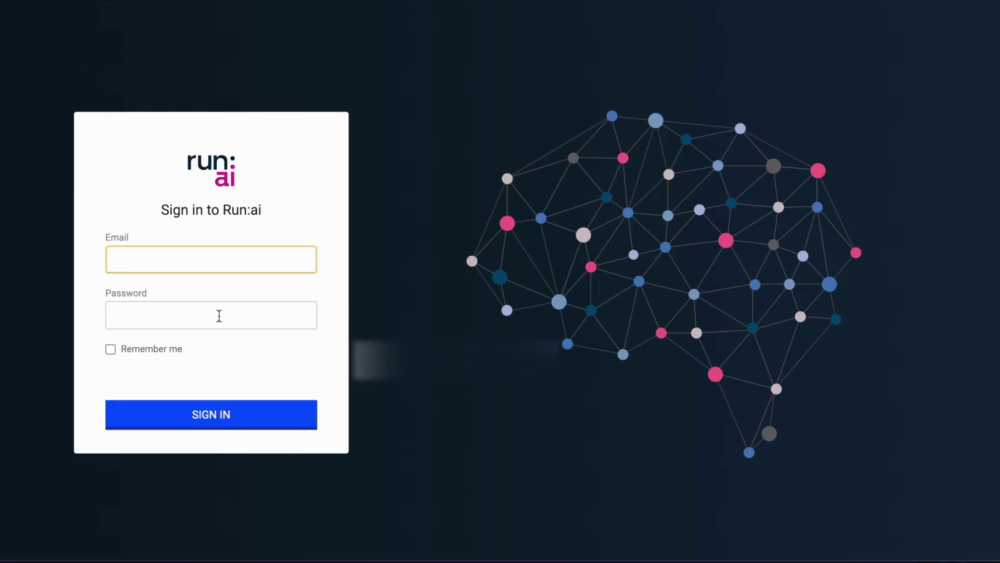
key("ctrl+v")
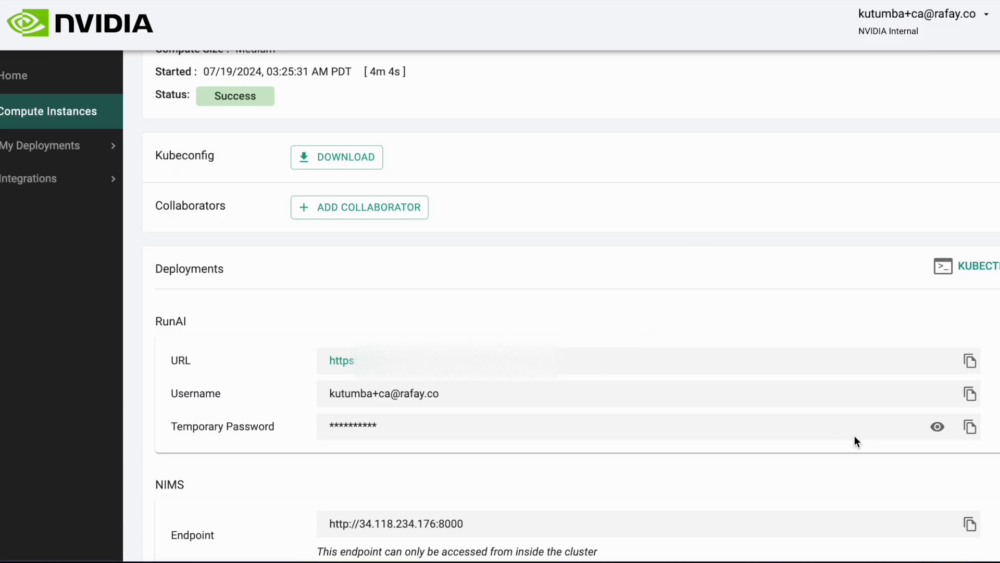
left_click(970, 426)
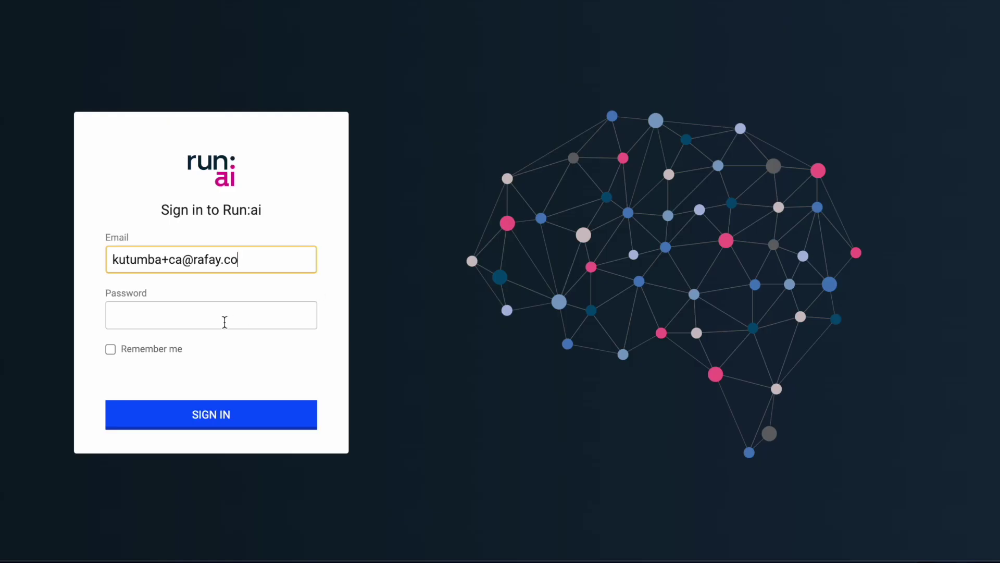
Step: Sign in to Run:ai with the temporary password and dismiss the What's New notice
left_click(225, 321)
key("ctrl+v")
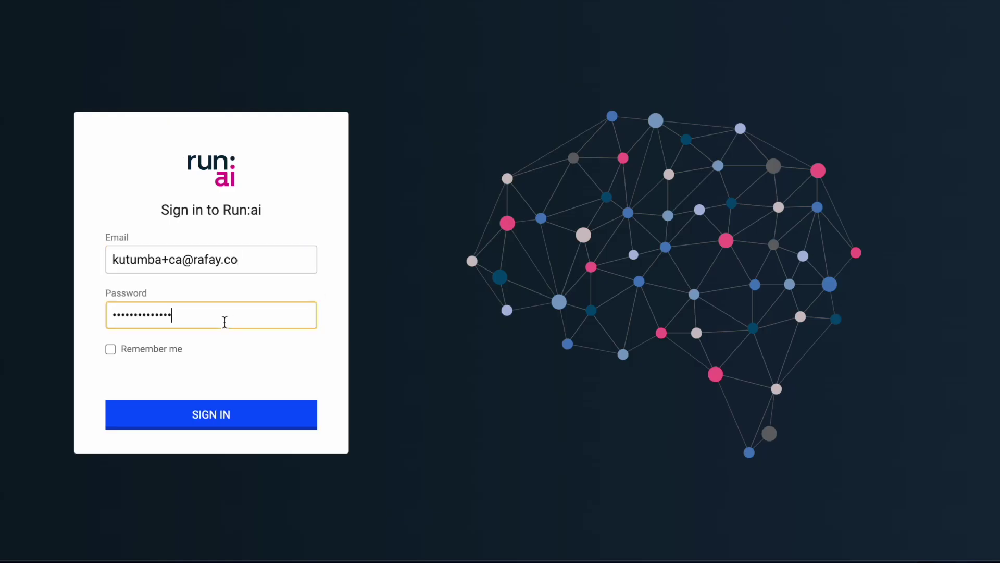
key("Return")
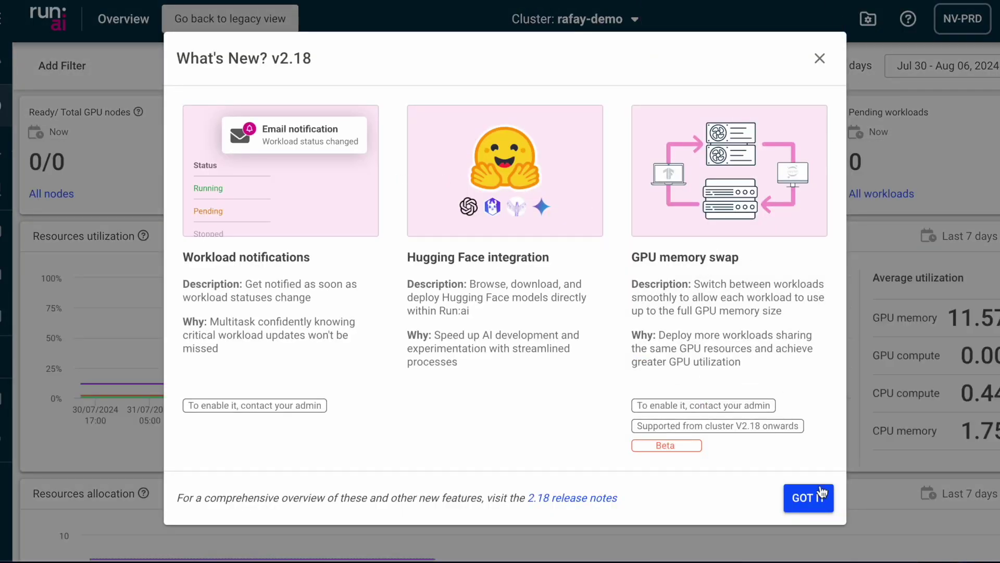
left_click(808, 497)
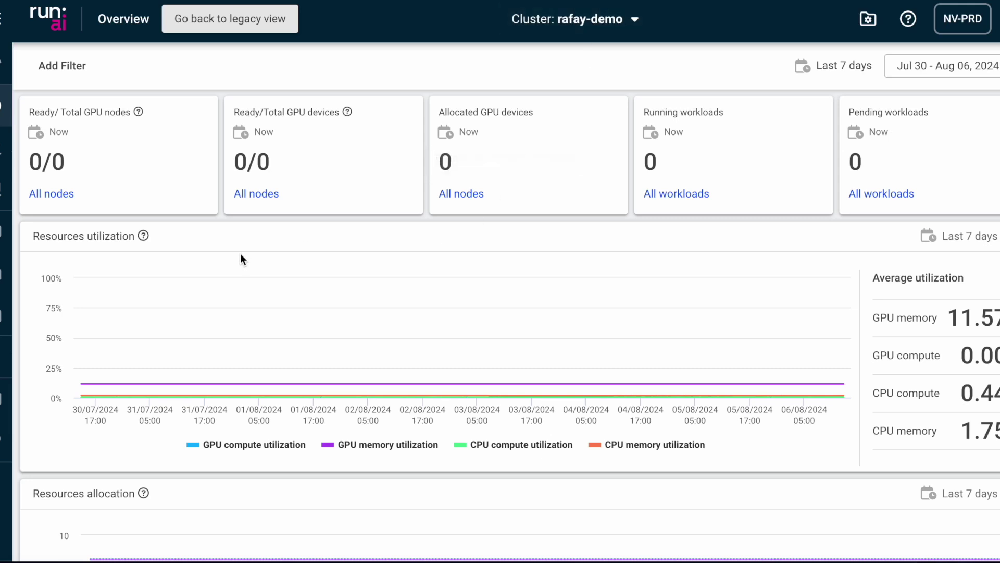
Step: Show the GPU devices on the Ready node gke-medium-2-gpu-2b555849-c228
left_click(9, 252)
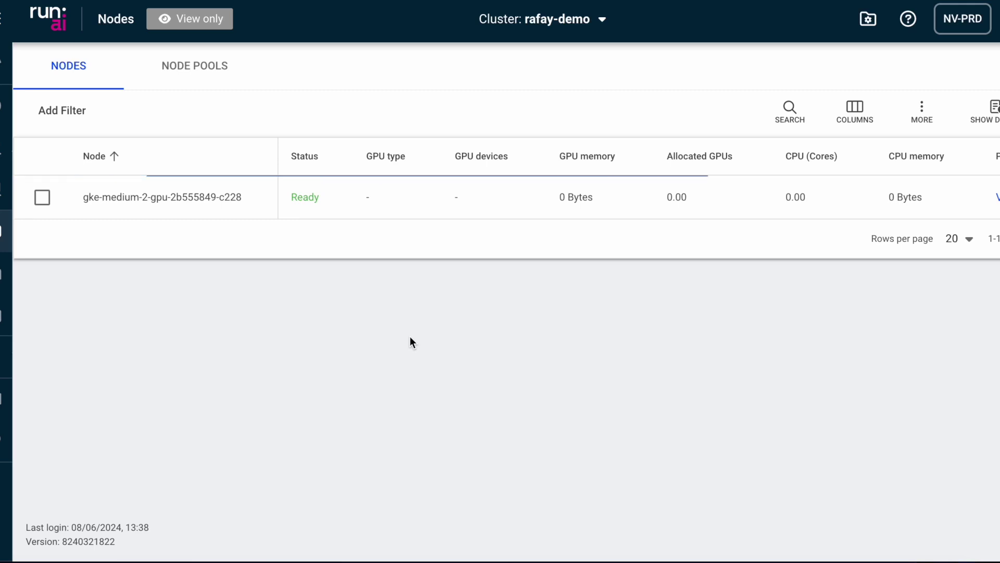
left_click(458, 200)
left_click(458, 199)
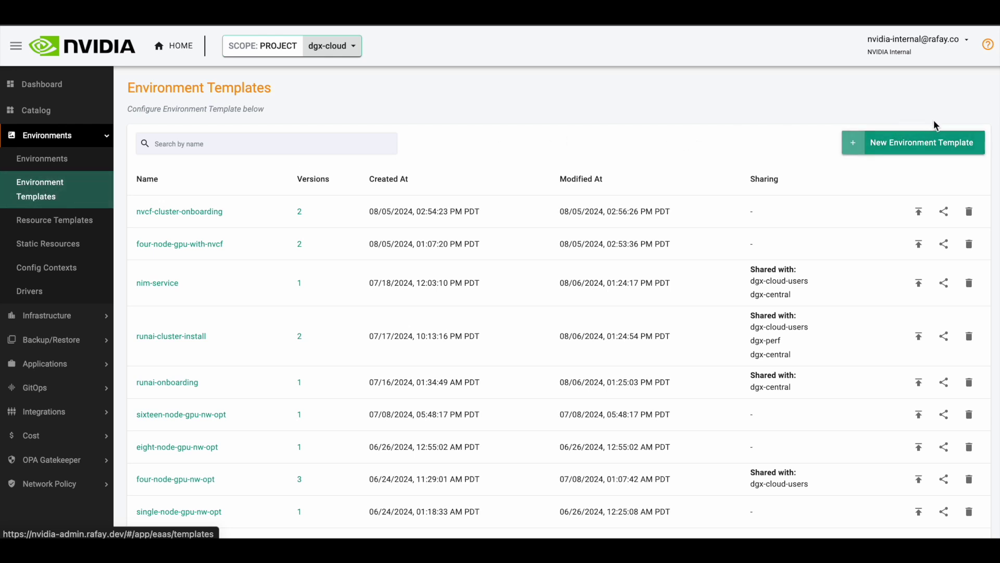
Step: Create the environment template 'kubeflow-oss' with the description 'kubeflow=oss'
left_click(913, 156)
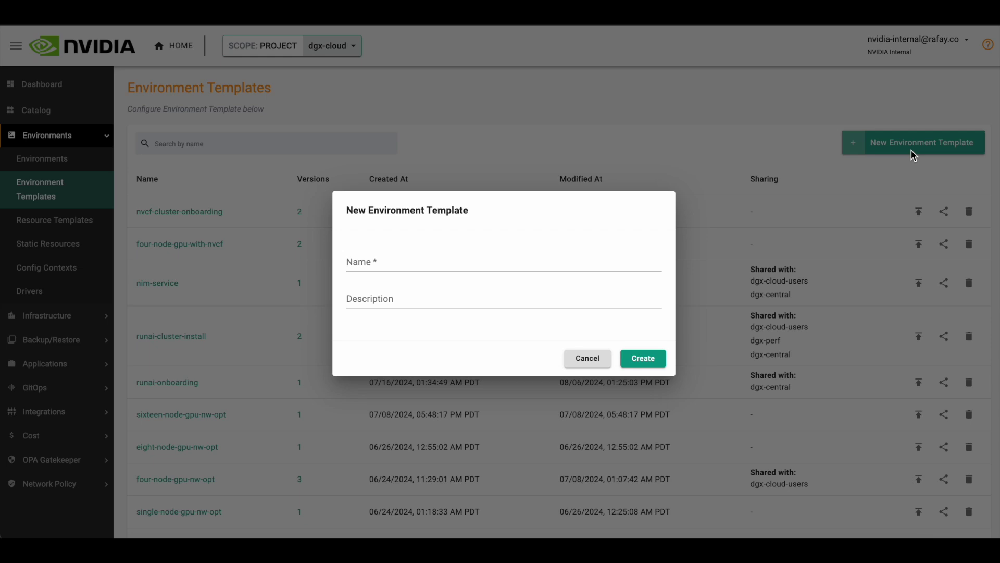
left_click(605, 259)
type("k")
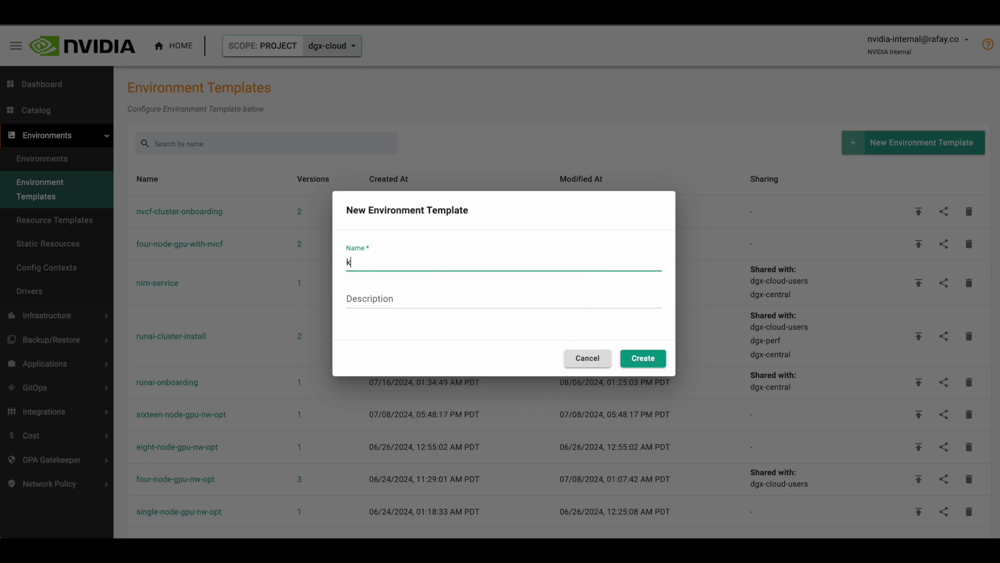
type("ubeflow-oss")
left_click(581, 307)
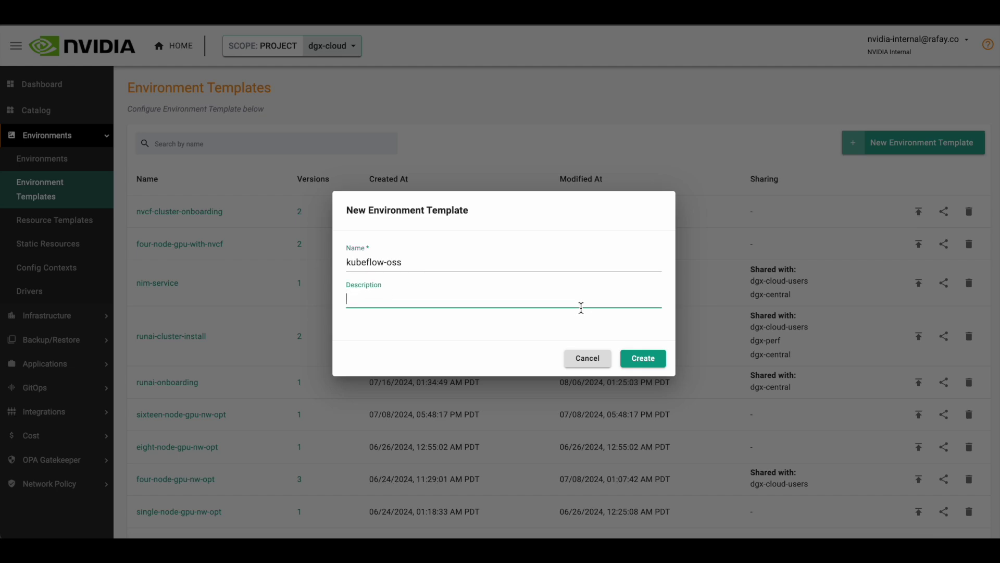
type("kubeflo")
type("w")
type("=")
type("oss")
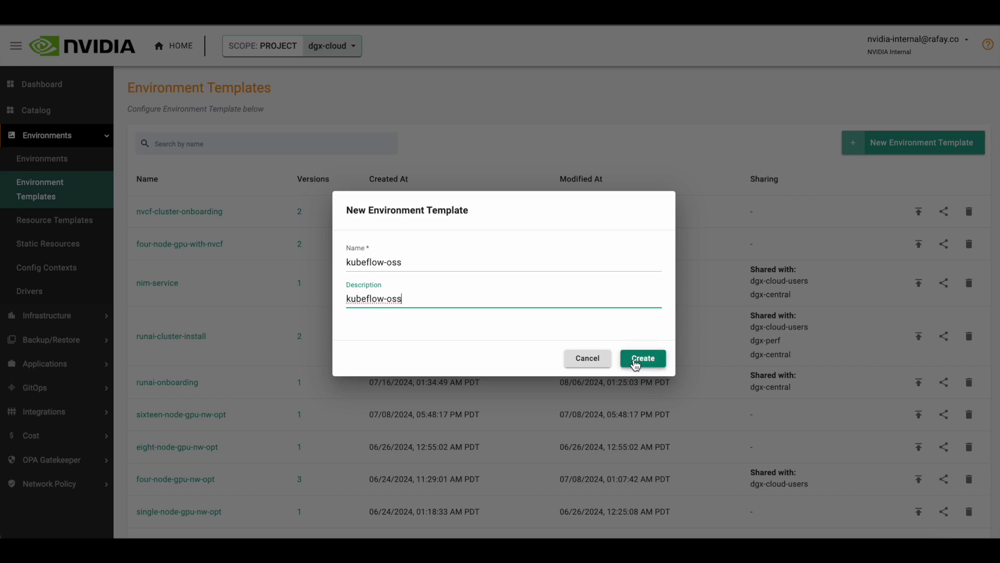
left_click(635, 362)
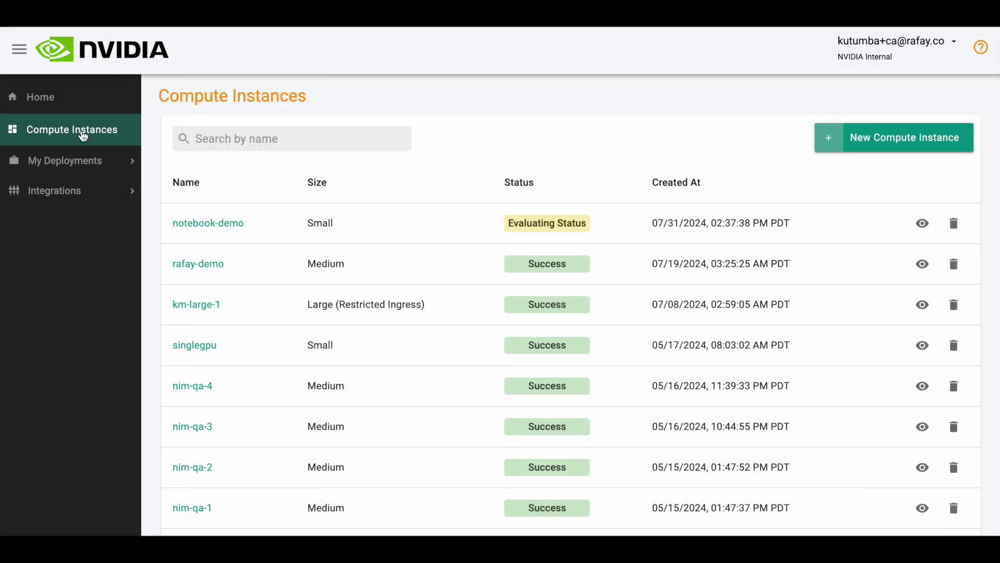
Step: Open the rafay-demo compute instance details and look over the page
left_click(205, 263)
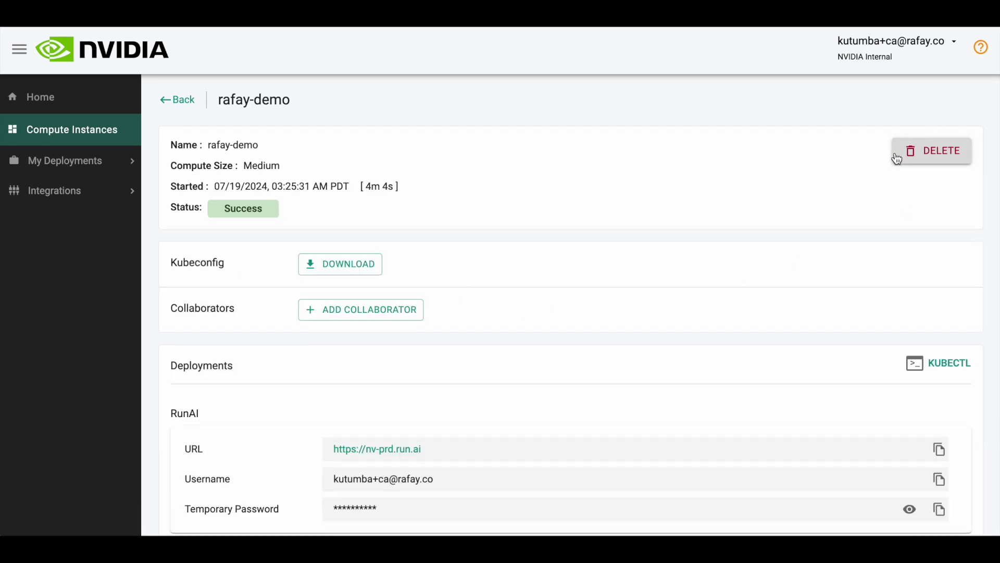
scroll(940, 191, "down", 1)
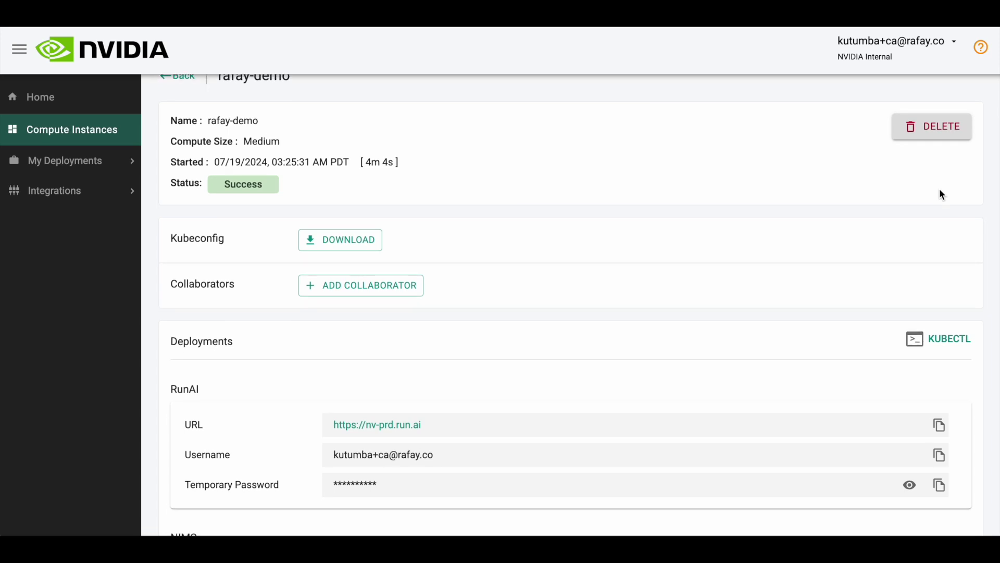
scroll(940, 191, "up", 1)
scroll(941, 194, "up", 1)
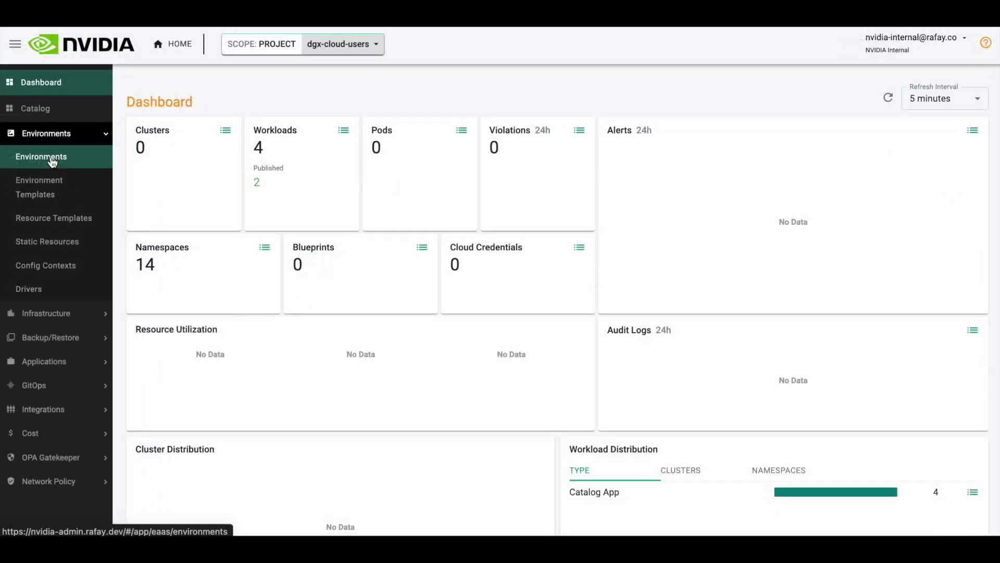
Step: Open rafay-demo from the full My Environments table on the Environments page
left_click(52, 162)
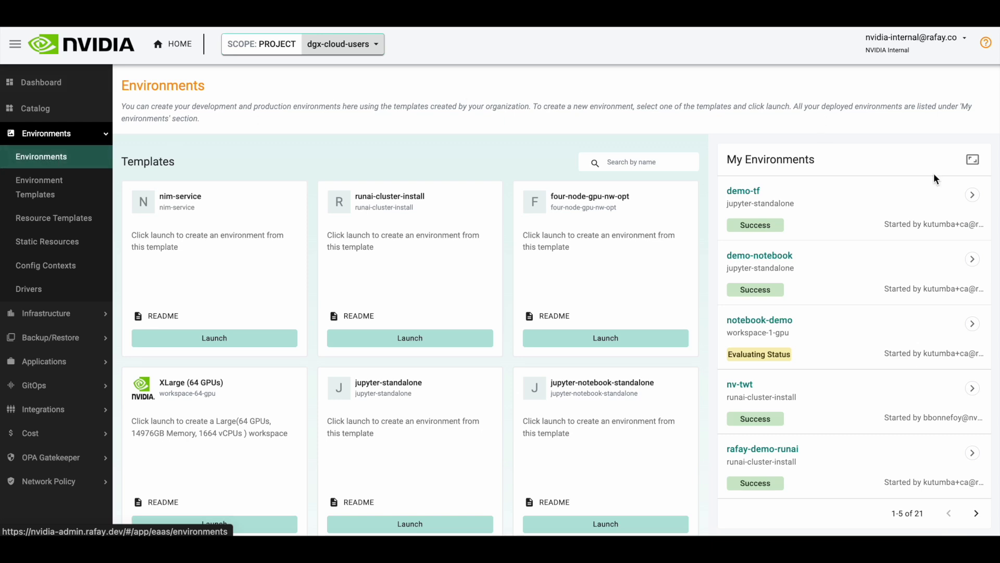
left_click(972, 159)
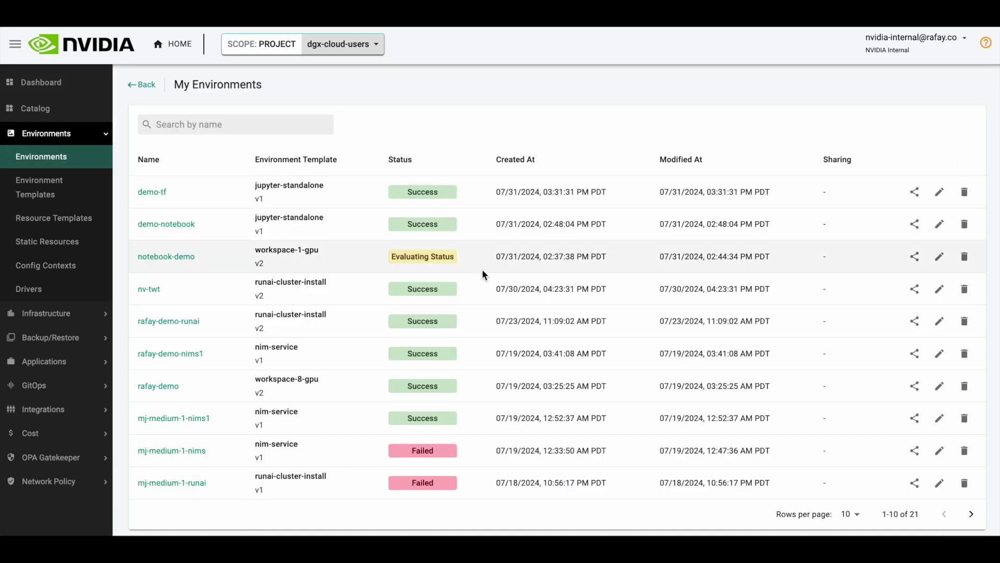
left_click(166, 387)
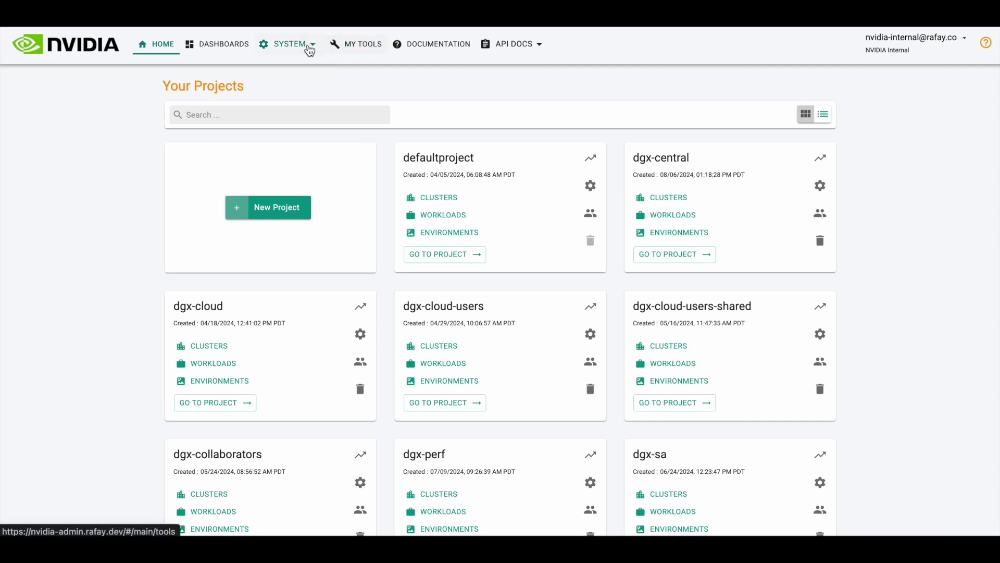
Step: Go to the second page of the system Users list
left_click(306, 47)
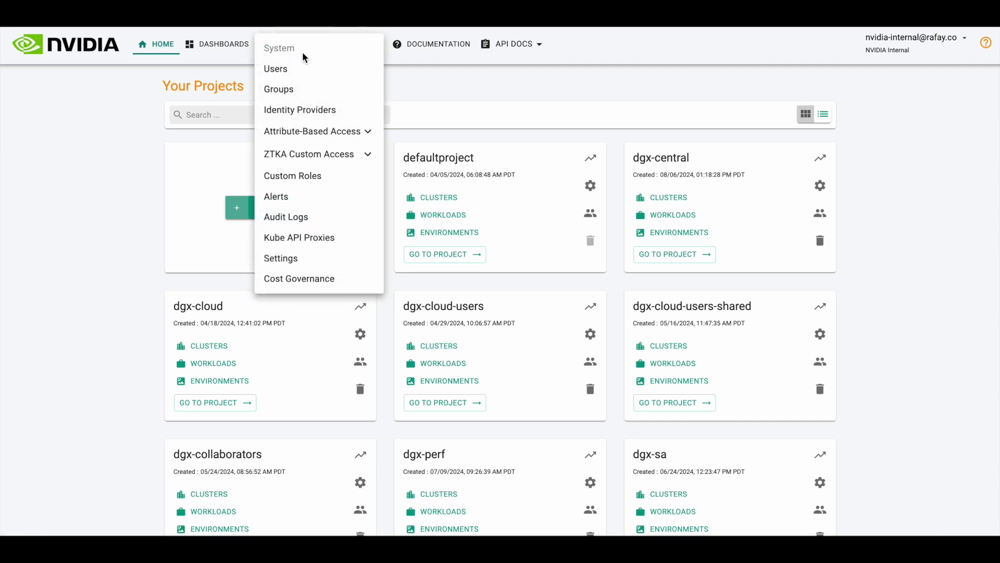
left_click(293, 69)
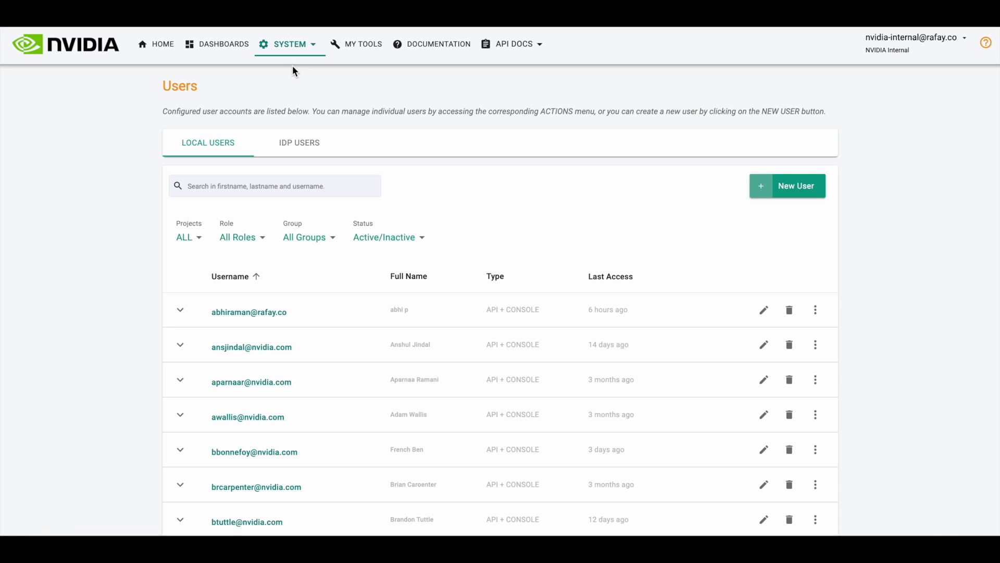
scroll(292, 70, "down", 3)
left_click(825, 485)
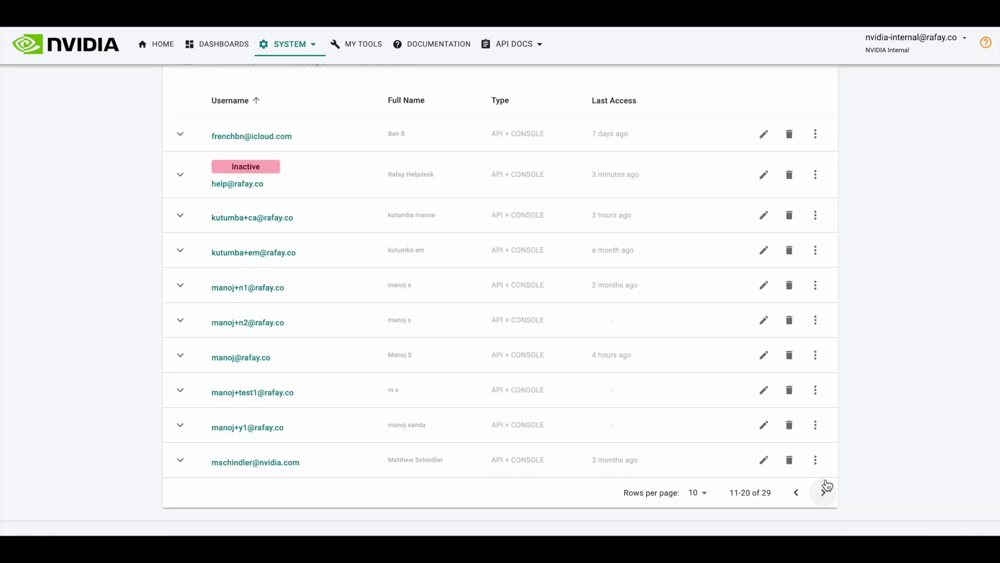
scroll(752, 398, "up", 2)
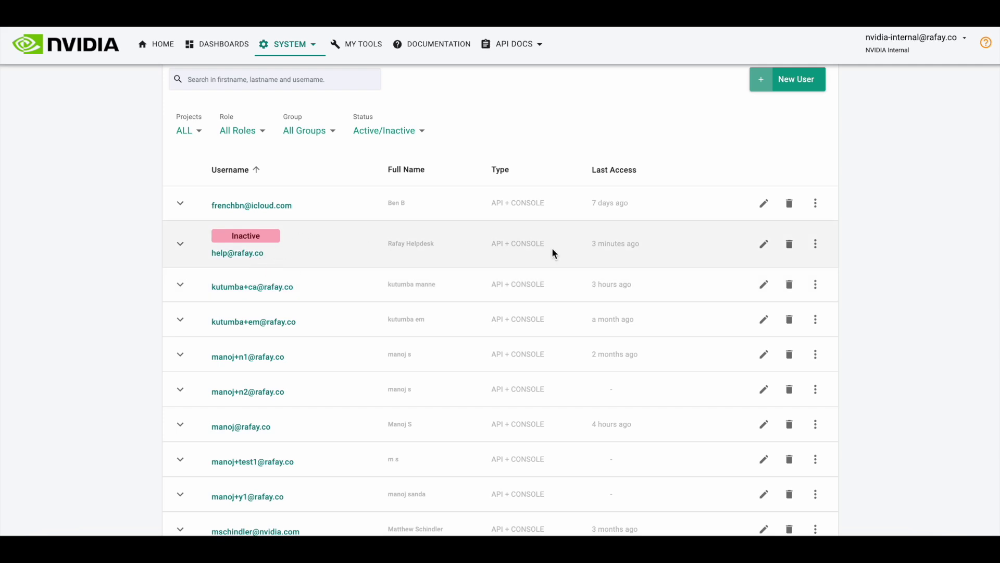
Step: Activate the inactive helpdesk user and confirm with YES
left_click(816, 244)
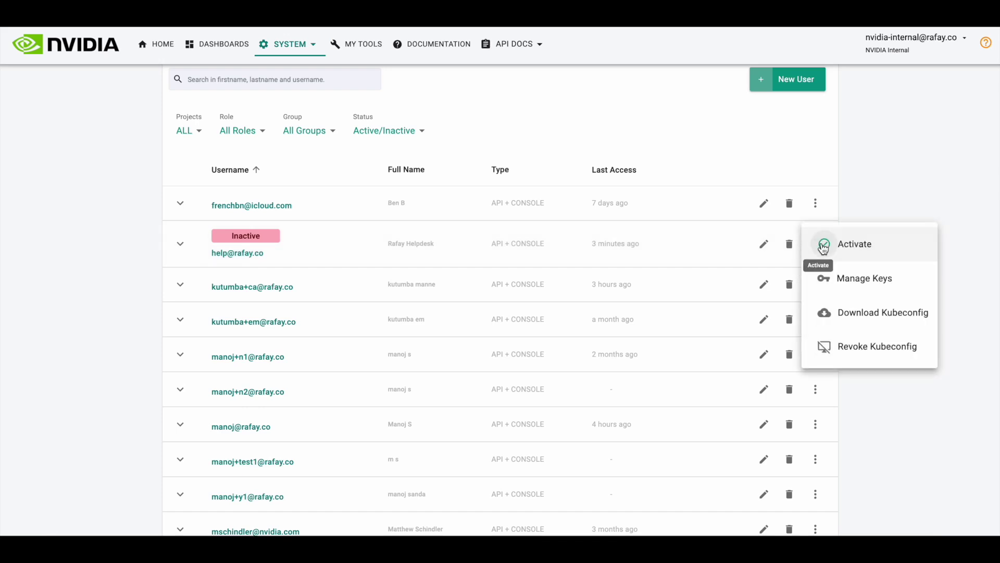
left_click(868, 253)
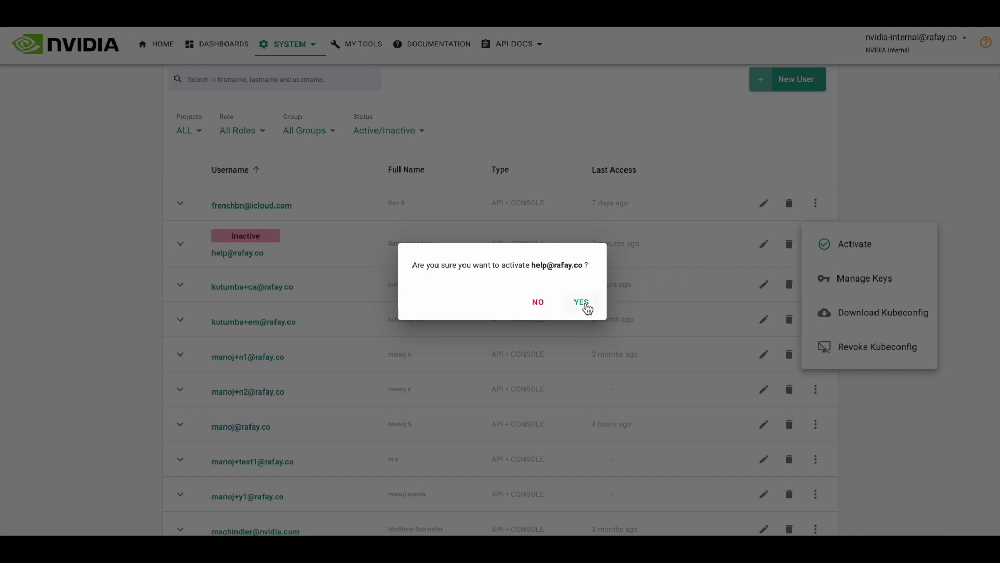
left_click(583, 302)
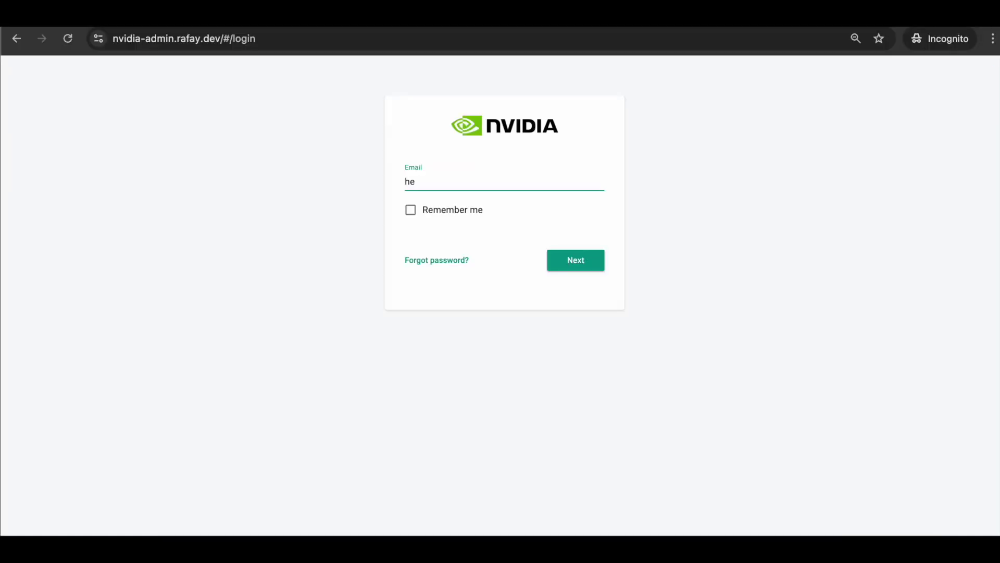
Step: Sign in with the helpdesk user's e-mail address and password
left_click(588, 270)
type("***********")
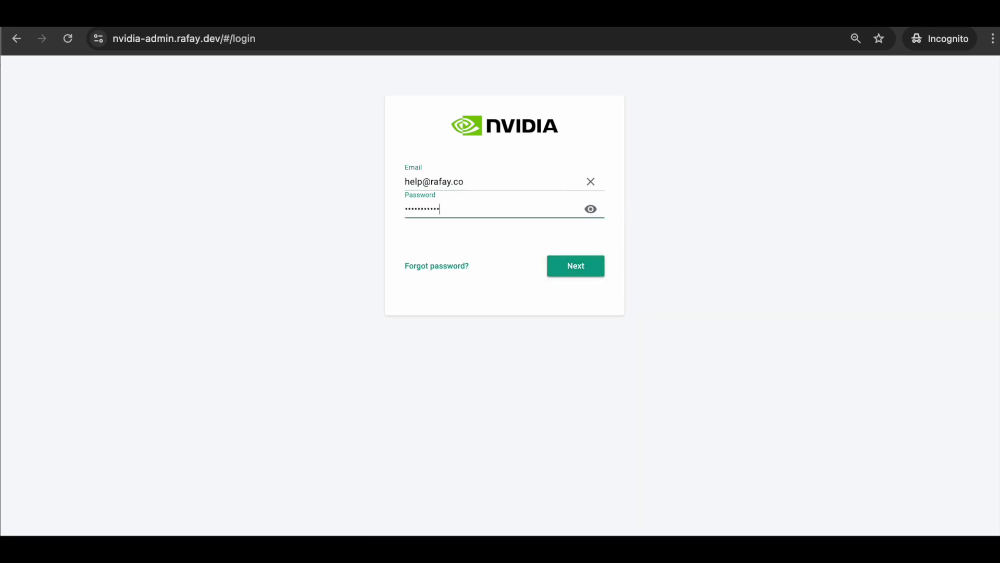
left_click(580, 272)
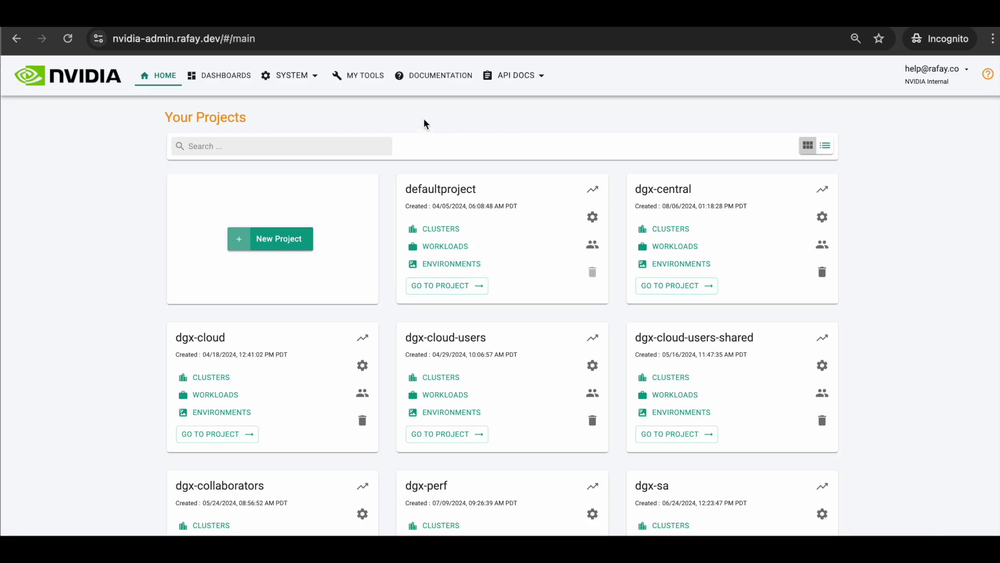
Step: Search projects for 'dgx-', open dgx-cloud-users clusters, and expand Environments
left_click(364, 147)
type("dgx-")
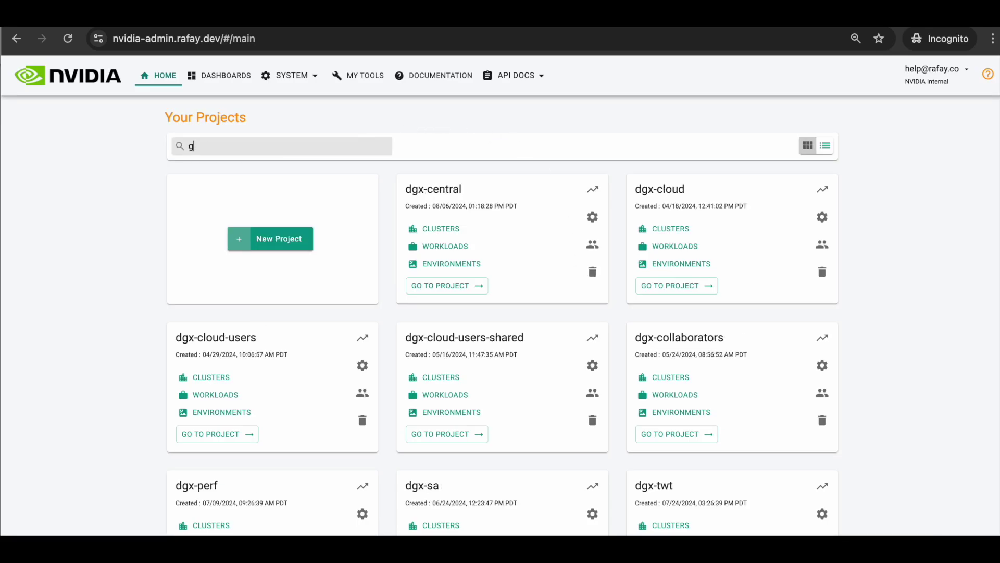
left_click(255, 339)
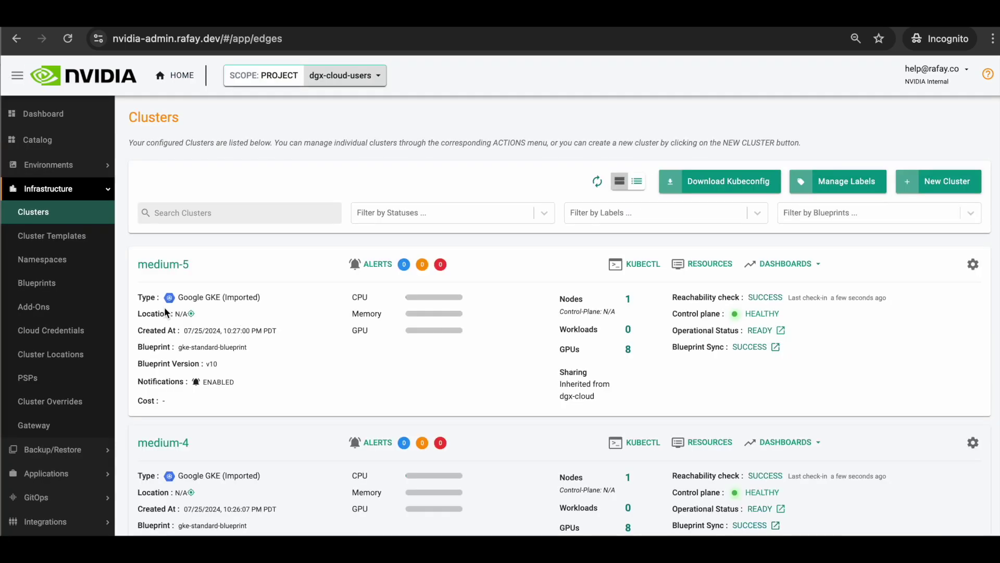
left_click(73, 166)
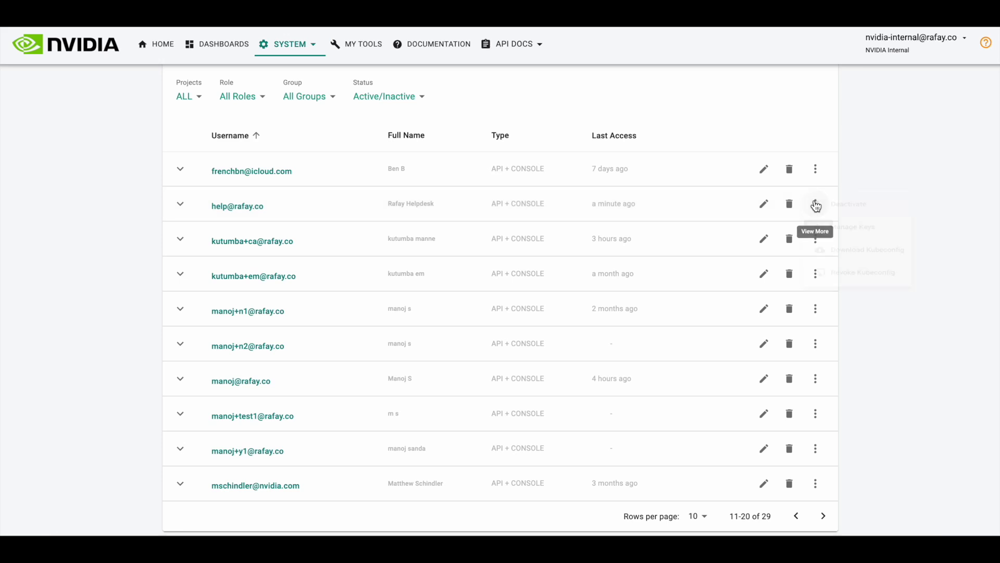
Step: Deactivate the helpdesk user and confirm with YES
left_click(815, 204)
left_click(851, 208)
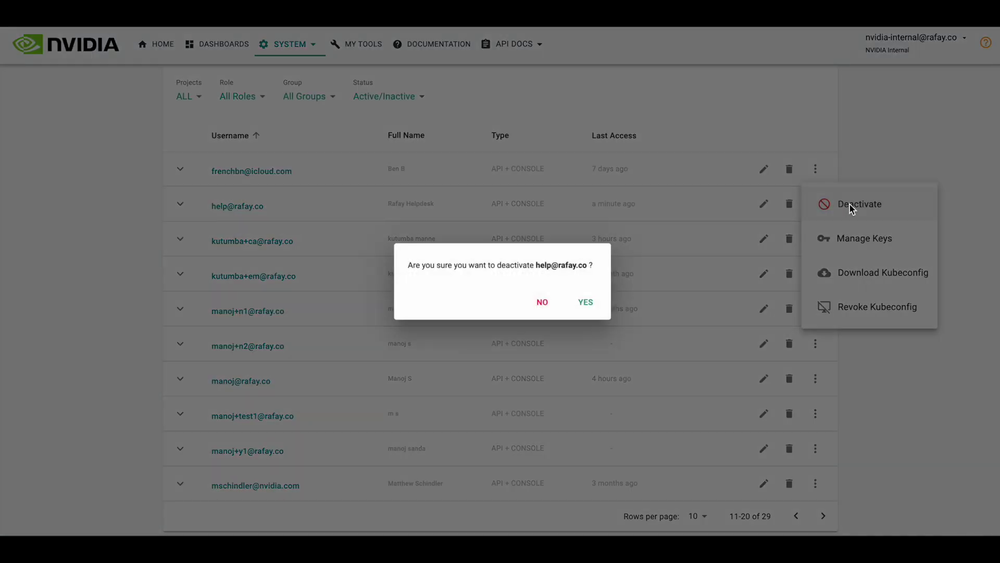
left_click(591, 304)
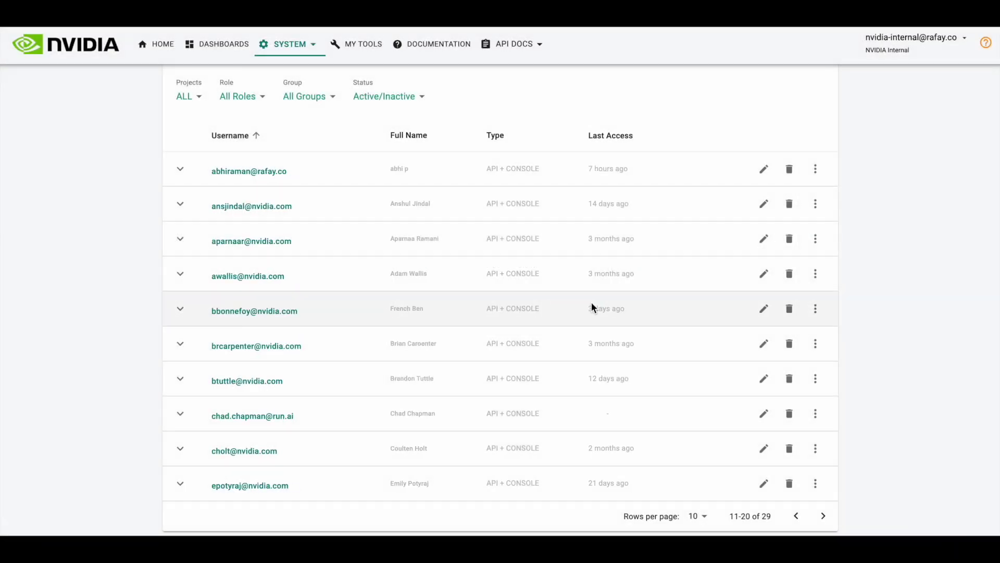
scroll(409, 210, "up", 2)
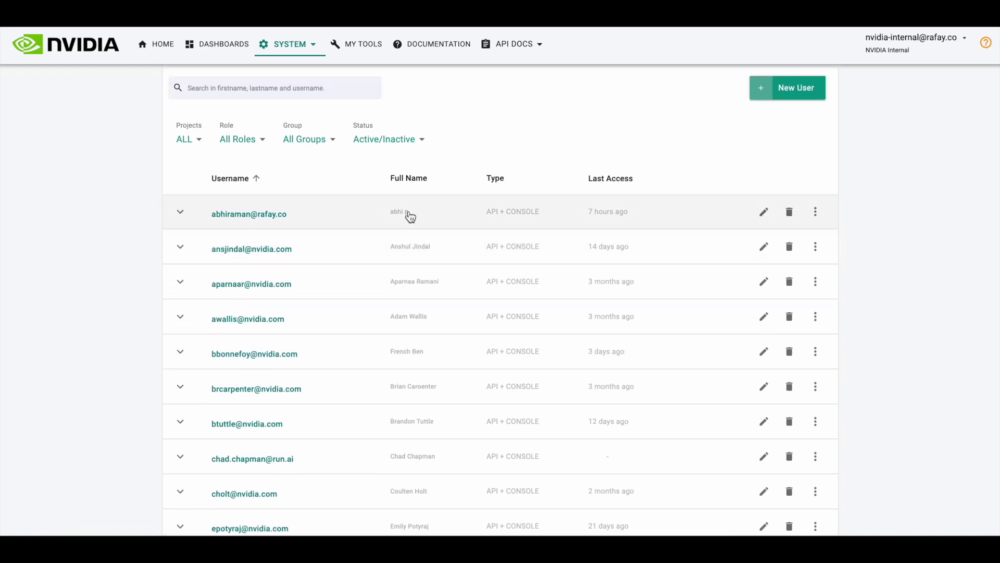
Step: Open SYSTEM > Audit Logs and expand the latest entries, including user.deactivate.success
left_click(307, 48)
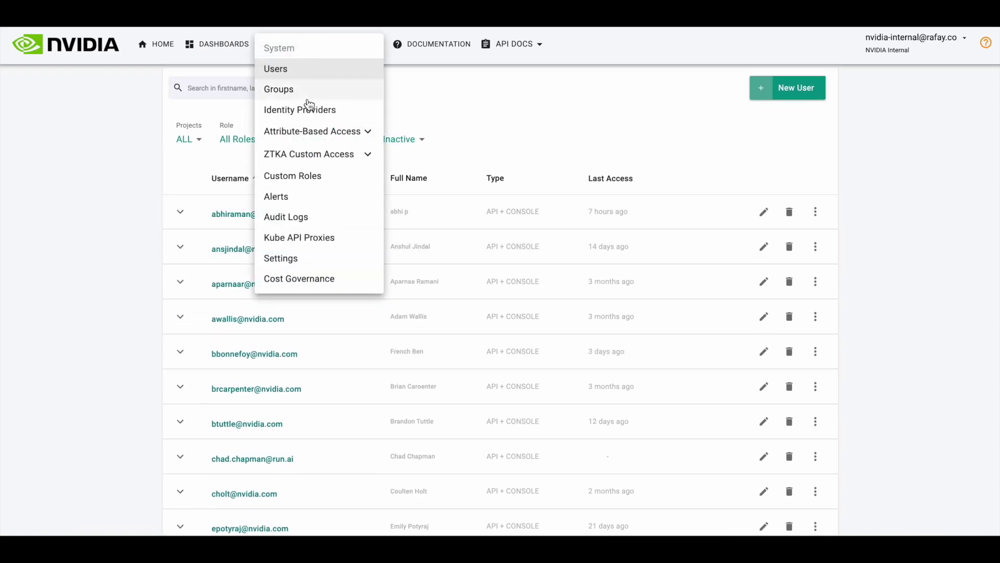
left_click(311, 217)
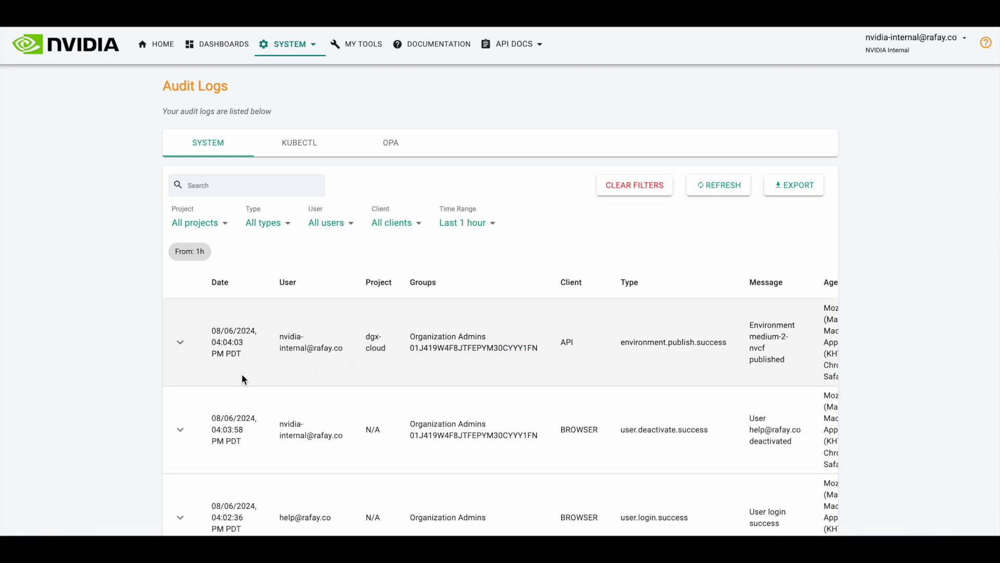
left_click(182, 345)
scroll(317, 371, "down", 4)
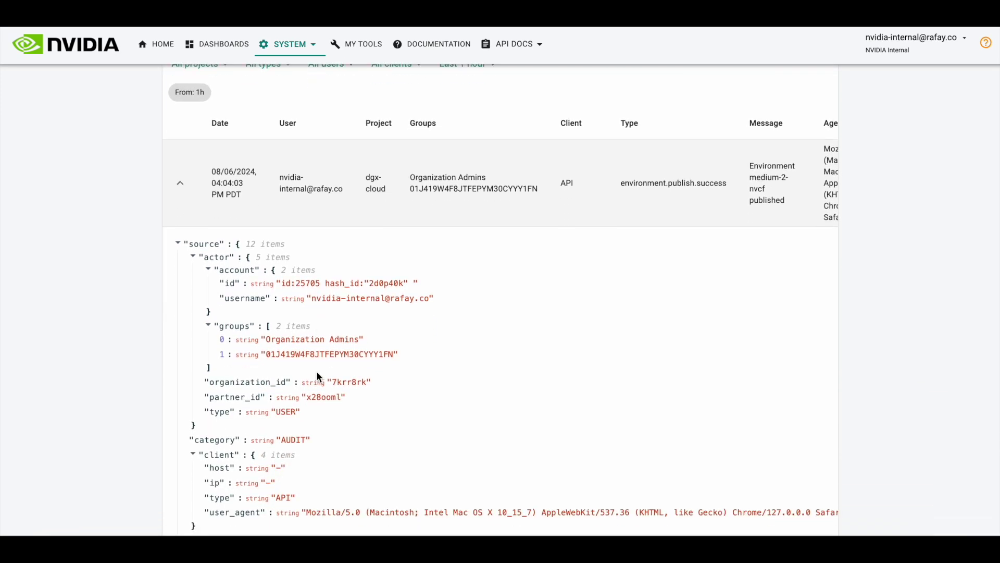
scroll(316, 370, "down", 4)
scroll(316, 371, "up", 5)
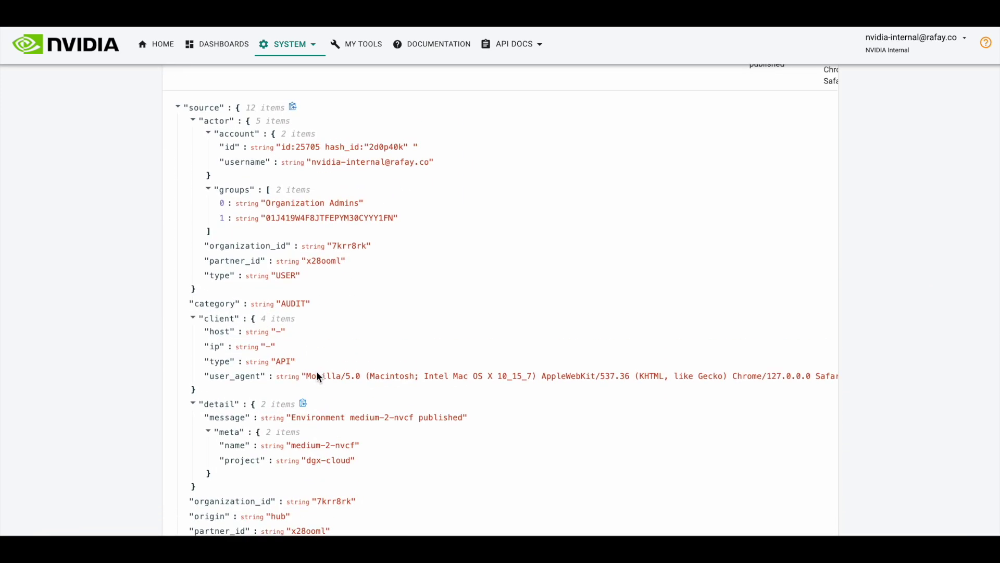
scroll(317, 371, "up", 2)
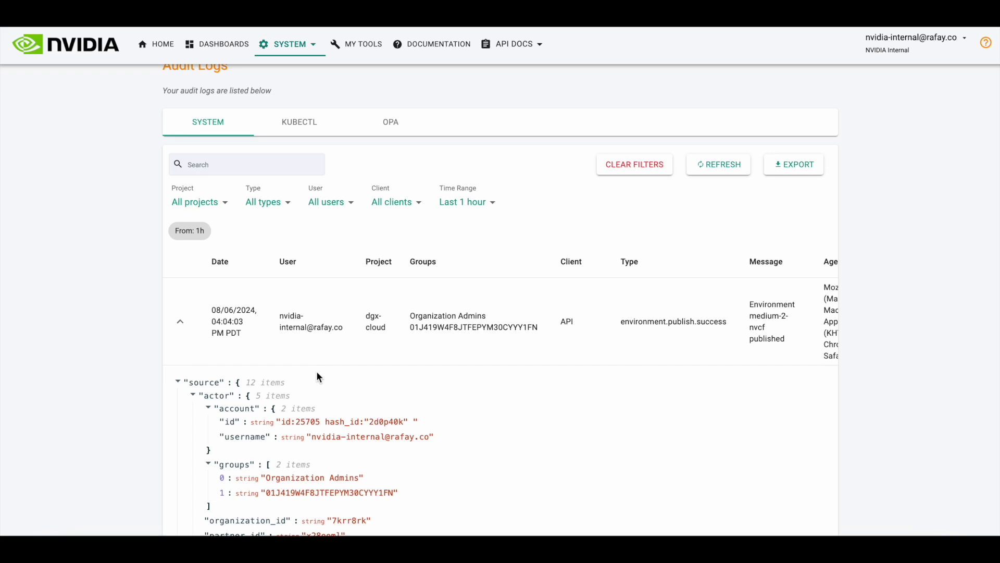
scroll(316, 371, "down", 15)
scroll(317, 371, "down", 3)
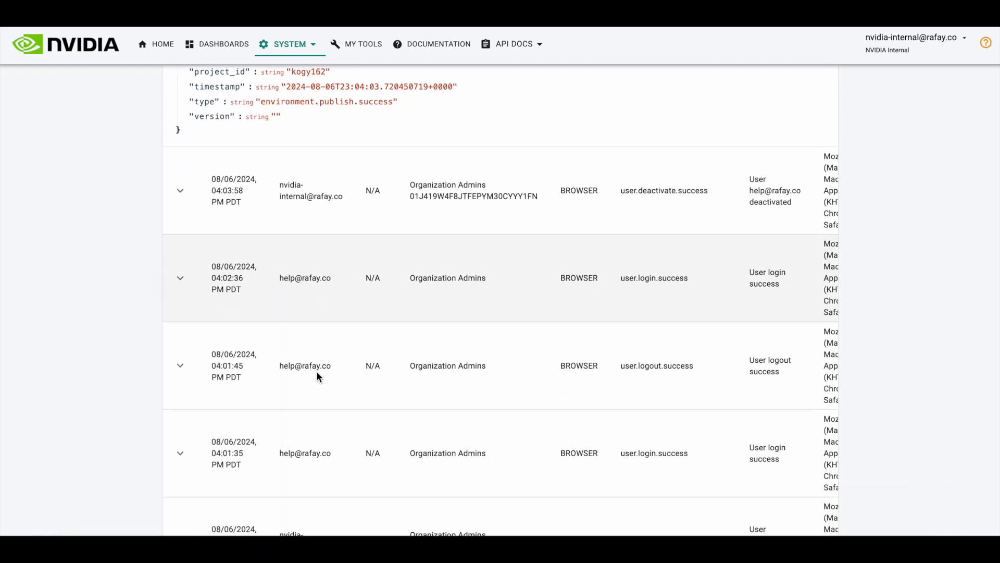
left_click(180, 190)
scroll(540, 228, "right", 3)
scroll(538, 235, "left", 3)
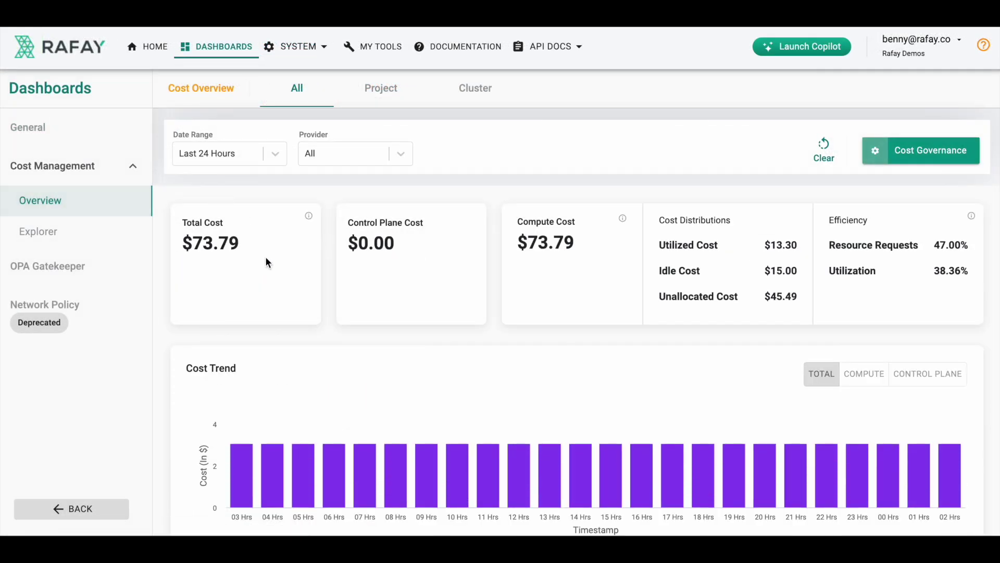
Step: Show the Cost Management Explorer for the Last 30 Days
scroll(266, 262, "down", 2)
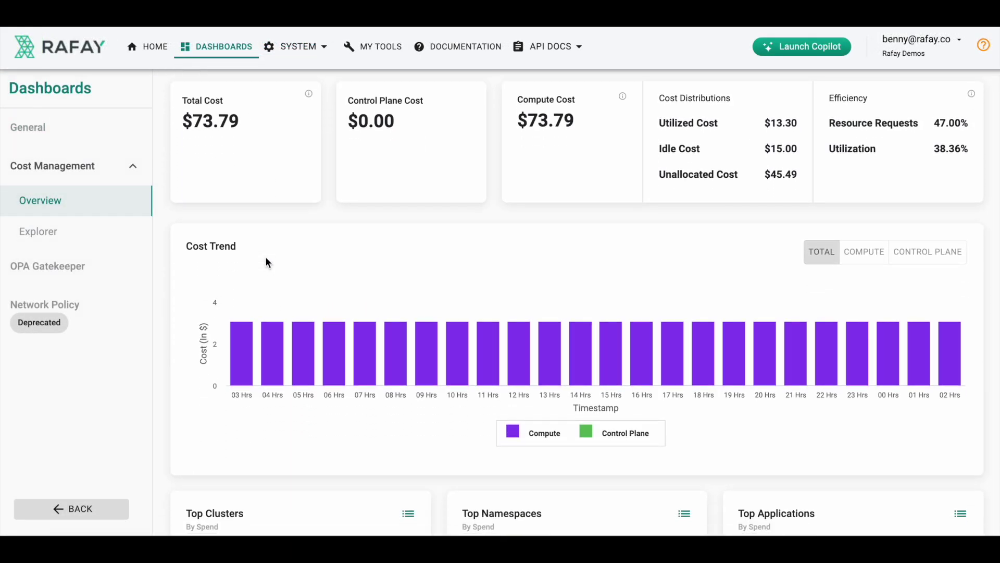
scroll(266, 262, "down", 3)
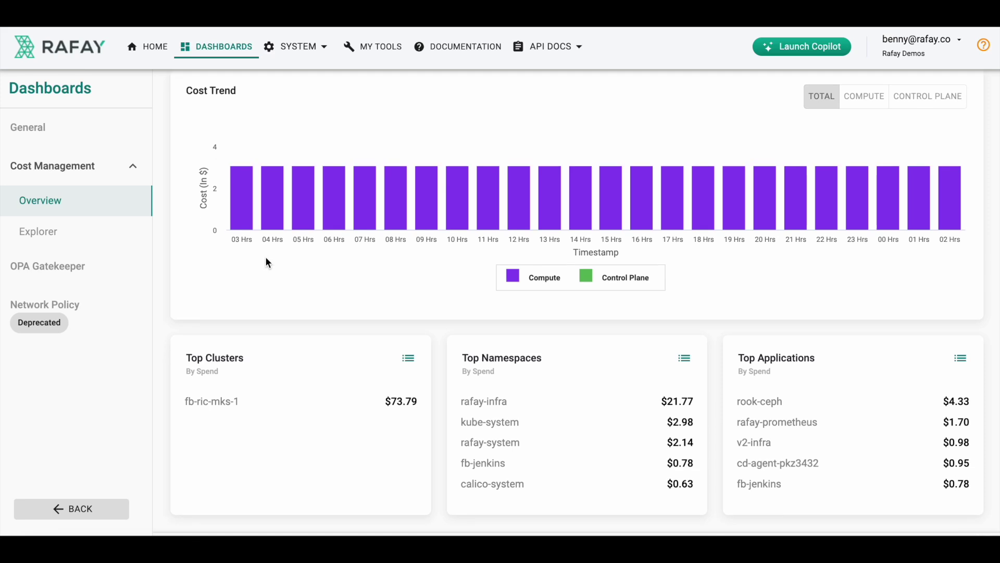
left_click(83, 246)
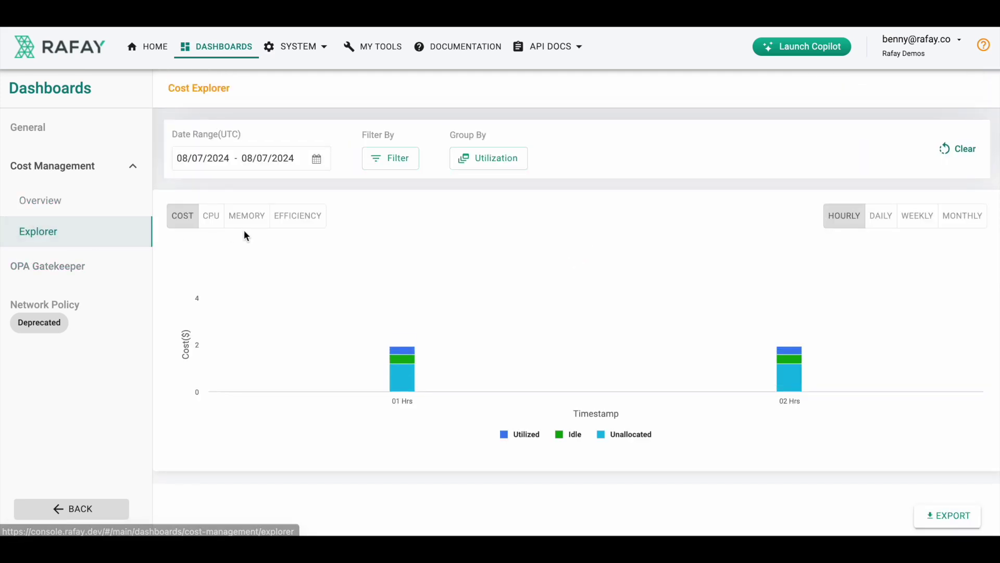
left_click(261, 158)
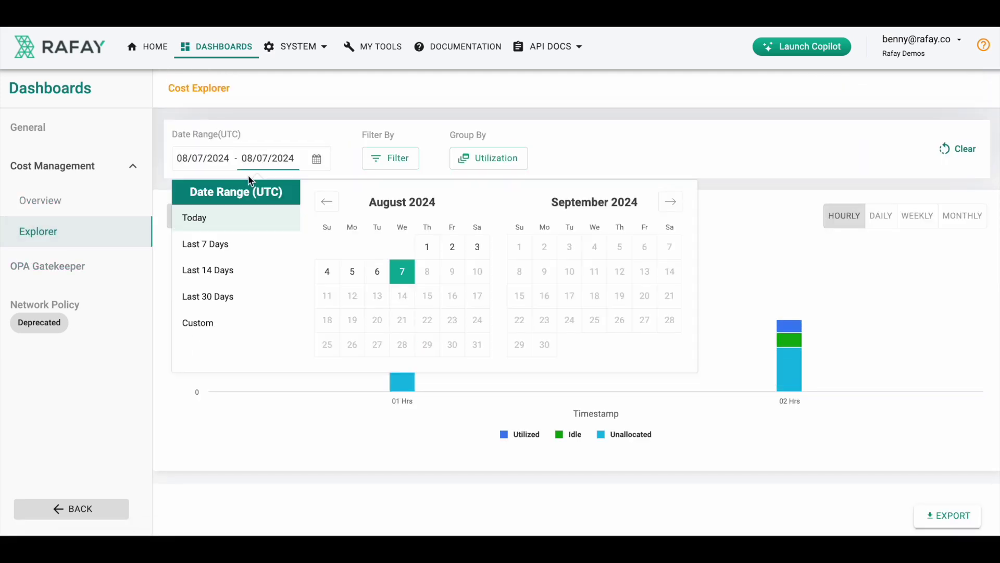
left_click(211, 298)
scroll(556, 279, "down", 3)
scroll(558, 281, "up", 3)
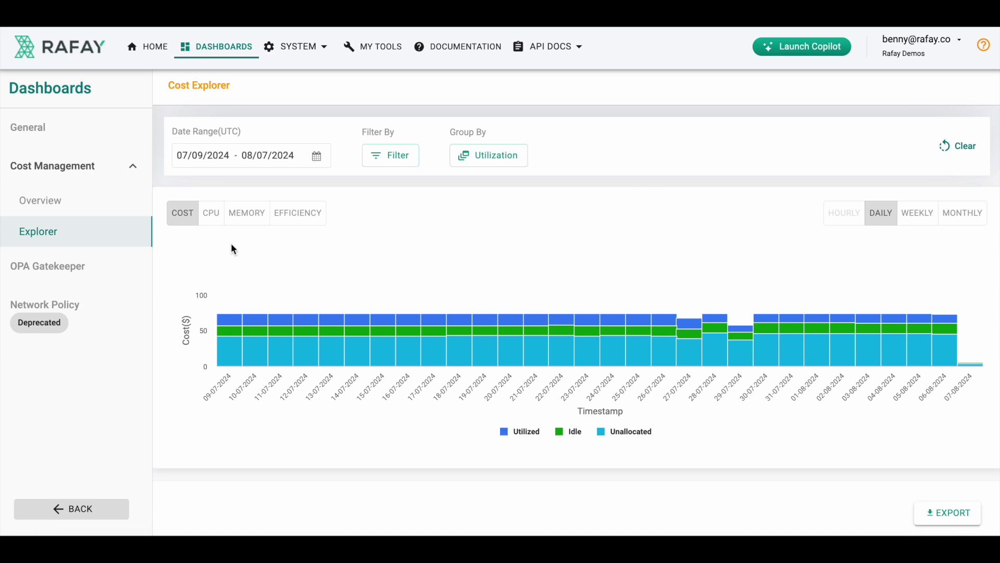
Step: Return to the cost Overview and open the Cost Governance chargeback groups
left_click(107, 211)
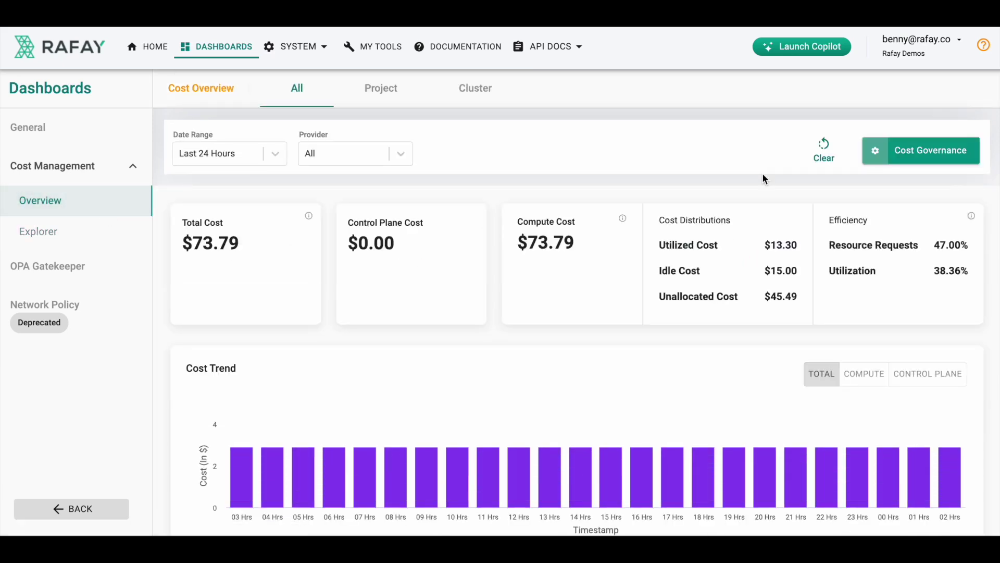
left_click(914, 155)
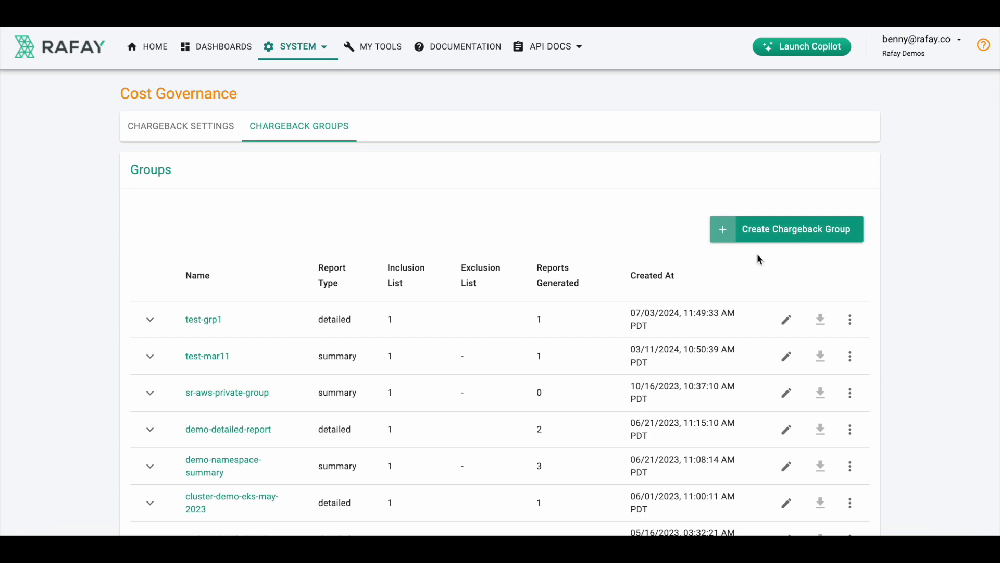
scroll(670, 307, "down", 3)
scroll(670, 307, "up", 2)
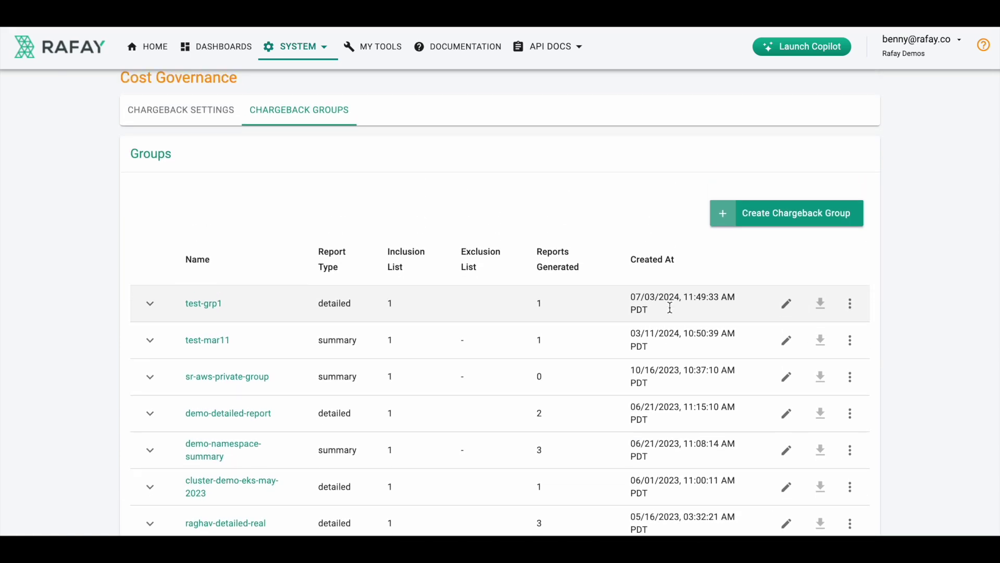